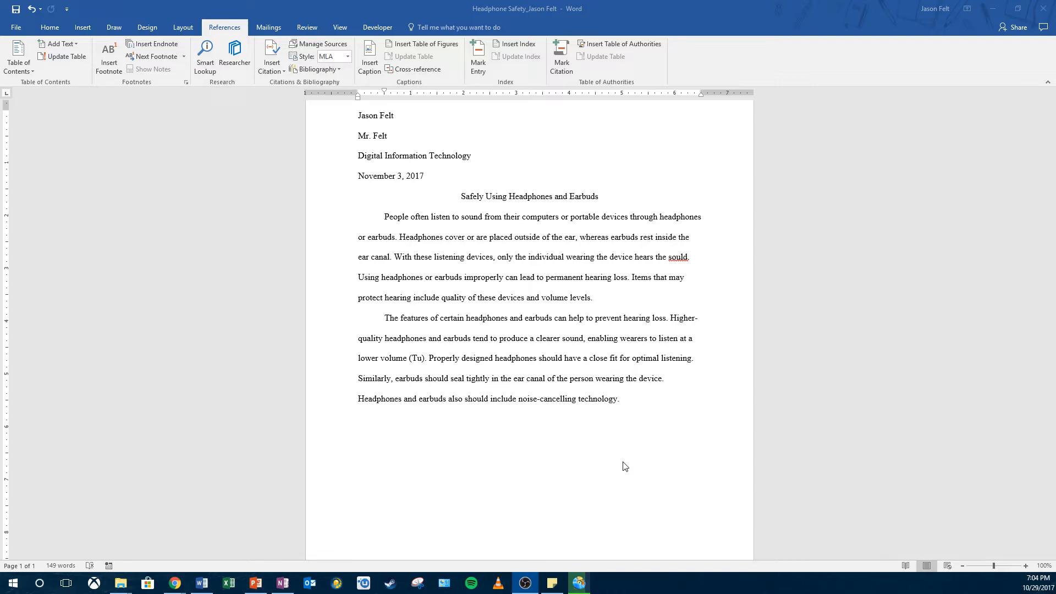
Step: Insert a footnote reference after the document's final sentence, ending in "noise-cancelling technology."
click(622, 399)
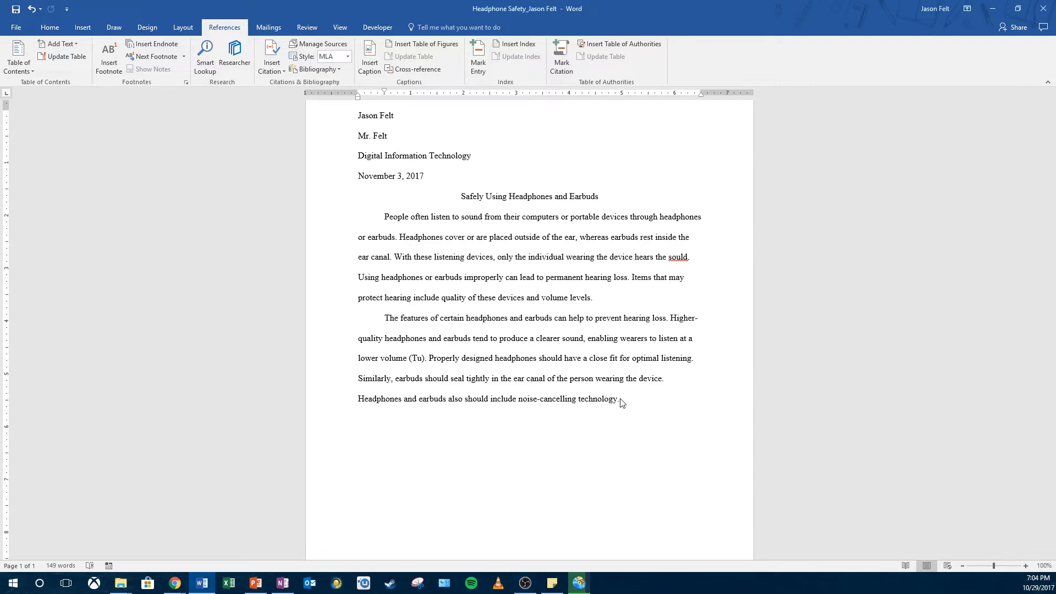
scroll(584, 473, down, 3)
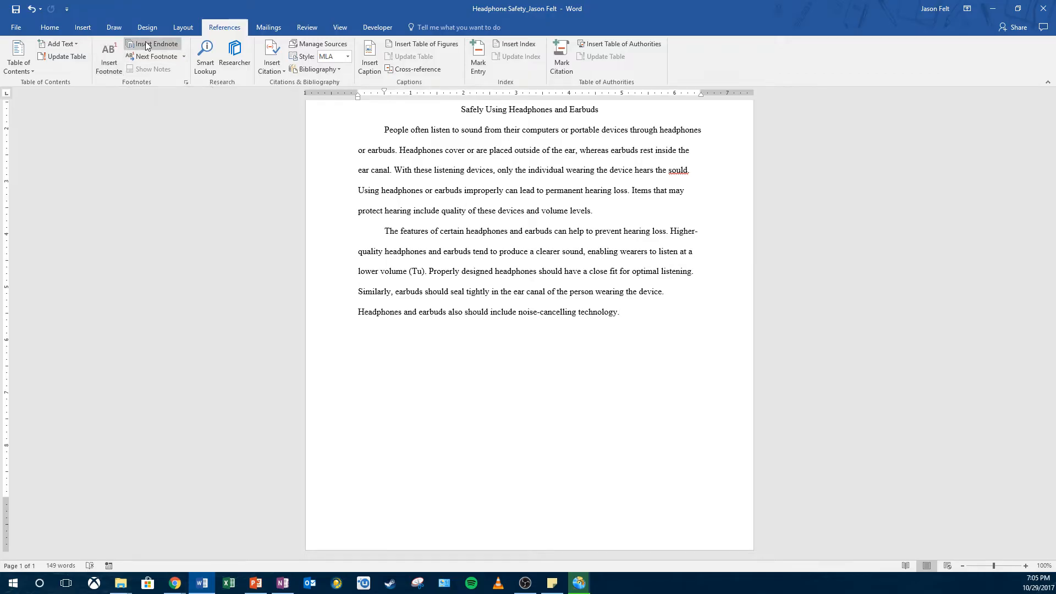
click(110, 55)
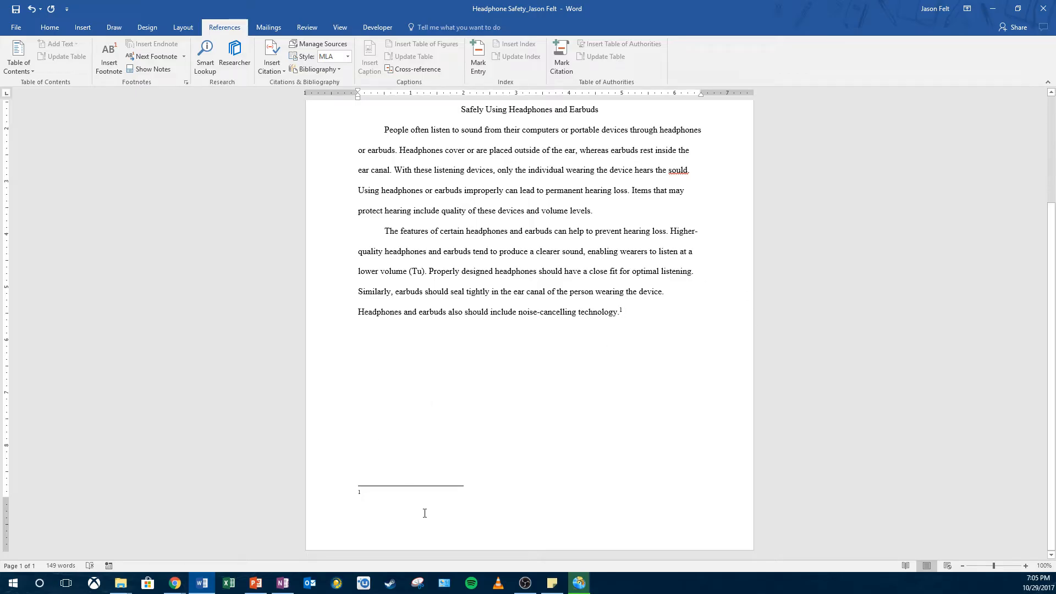
key(alt+Tab)
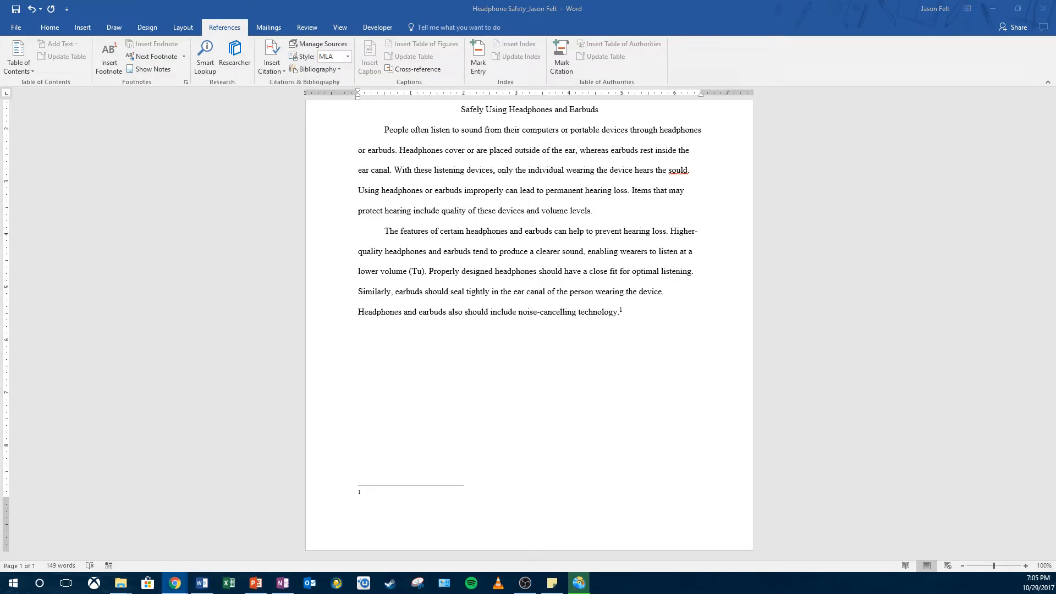
click(395, 501)
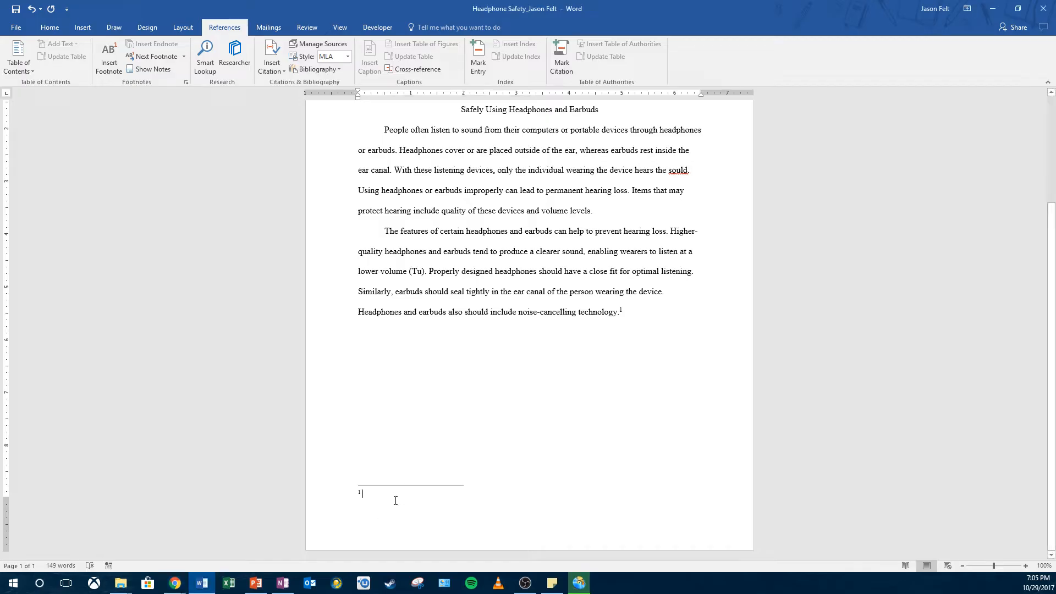
Step: Begin the footnote with the two authors' surnames, followed by "state that effective noise-cancelling technology reduces the interference of sounds"
text(Gupt)
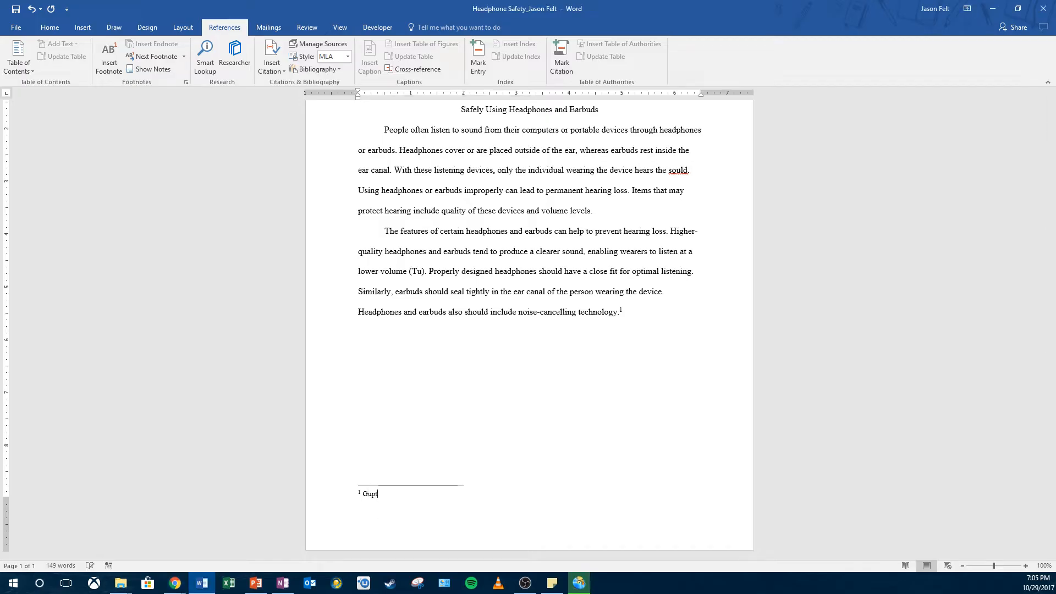
text(a and Eadro state th)
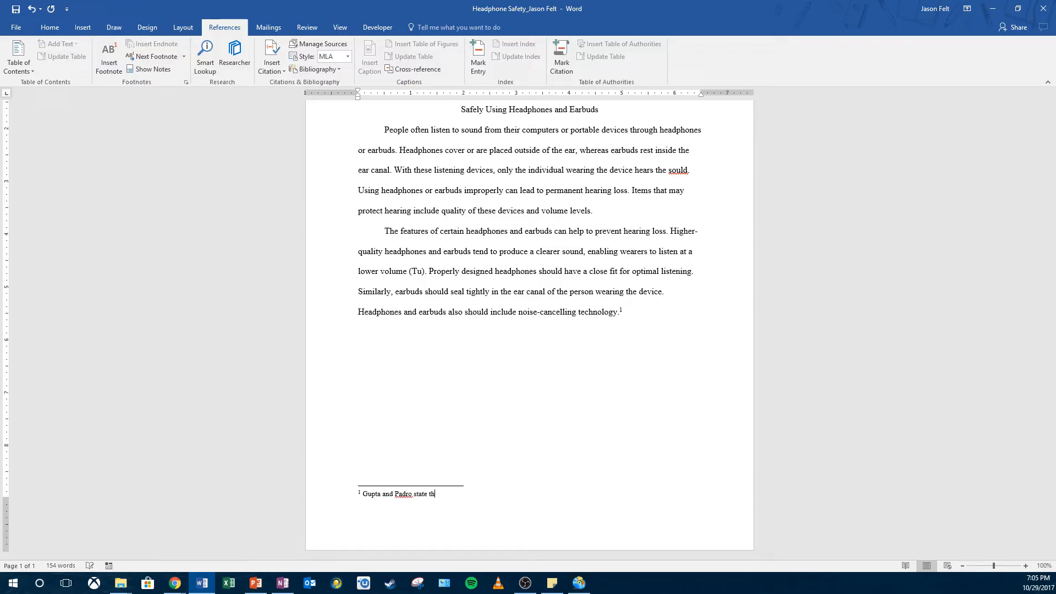
text(at effective noise-cancelling technology reduces the inter)
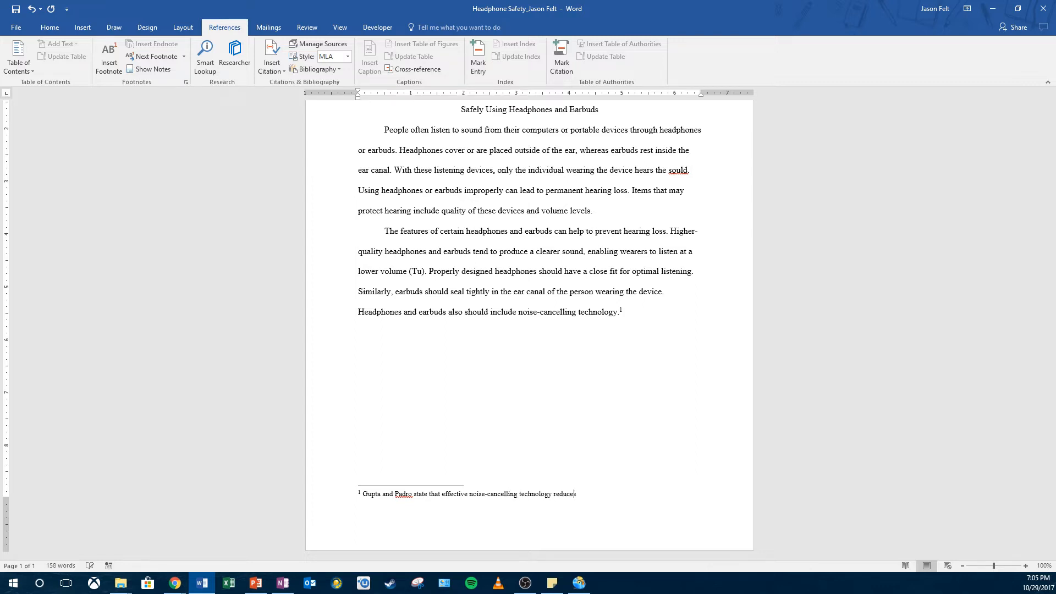
text(ference of sounds from the surrounding e)
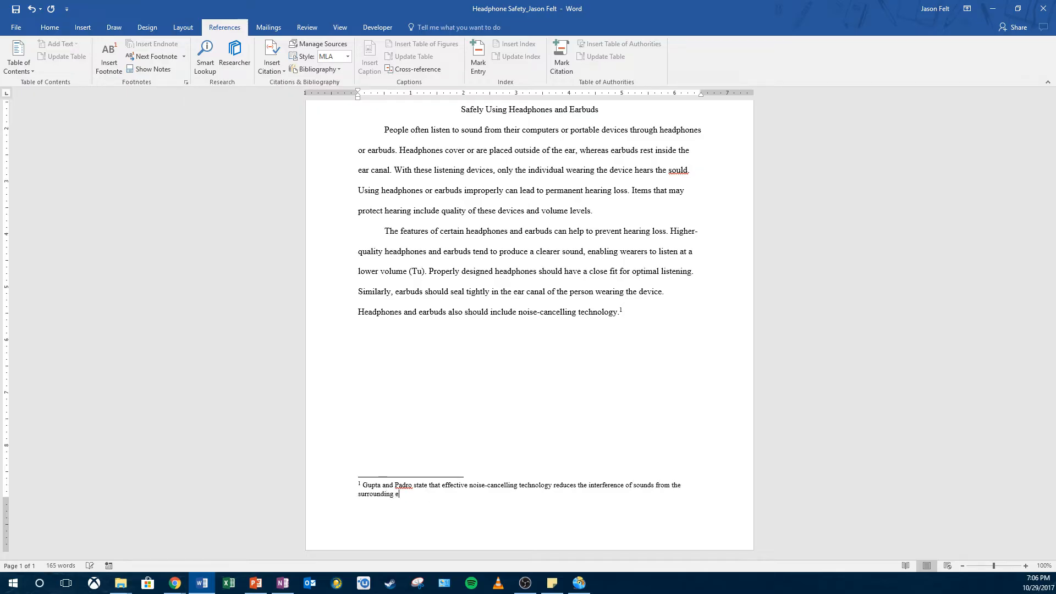
text(nvironment, reducing the volume level required b)
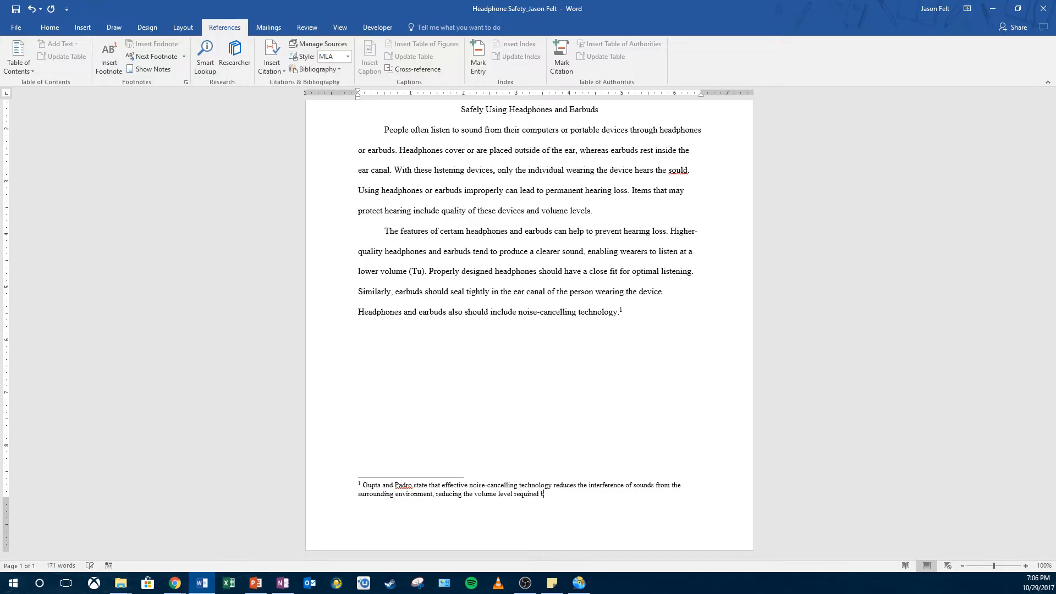
text(y headphones and earbuds.)
Step: Continue the footnote with "from the surrounding environment, reducing the volume level required by headphones and earbuds", without a closing period
key(BackSpace)
Step: Insert a citation placeholder tagged with the first author's surname at the end of the footnote, followed by a period
click(270, 68)
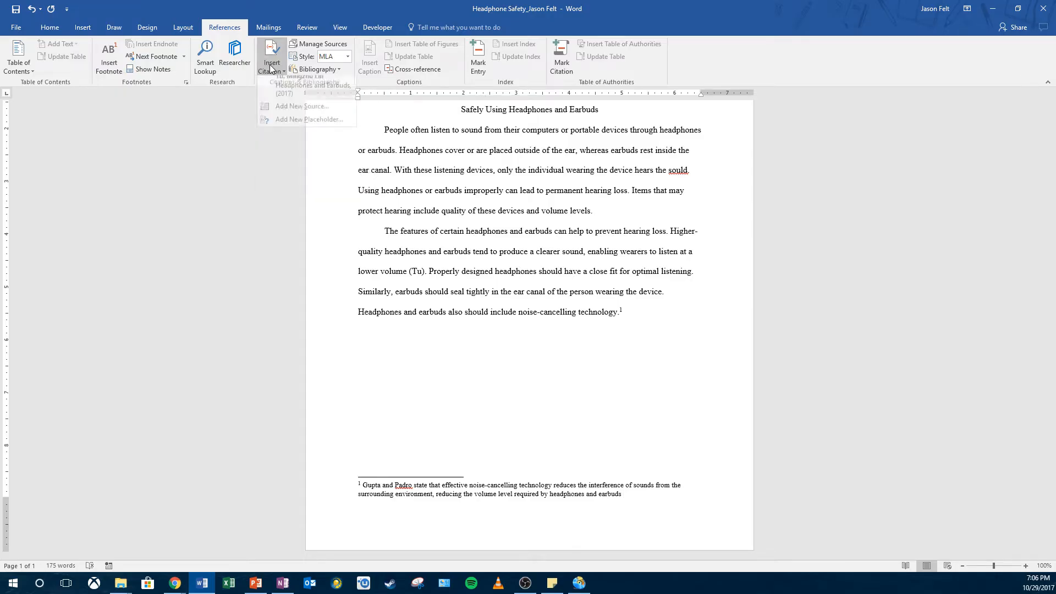
click(296, 129)
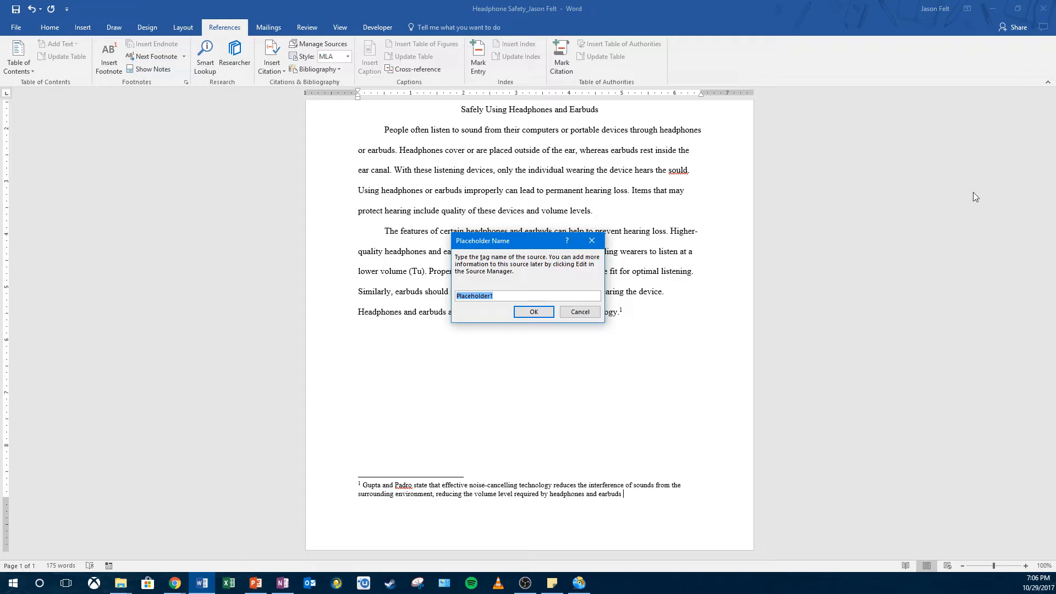
text(Gupta)
click(533, 312)
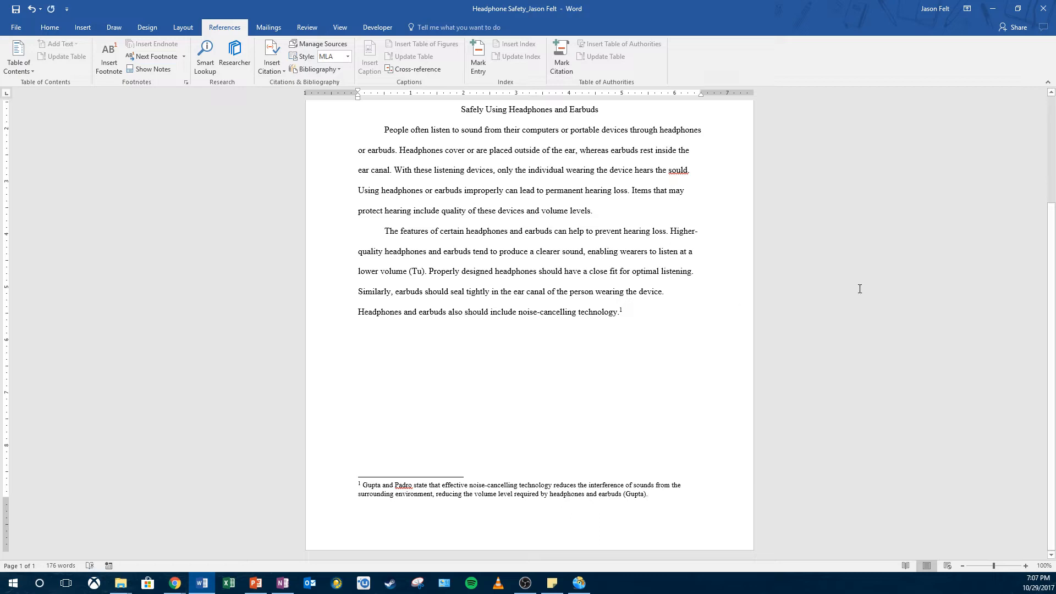
text(.)
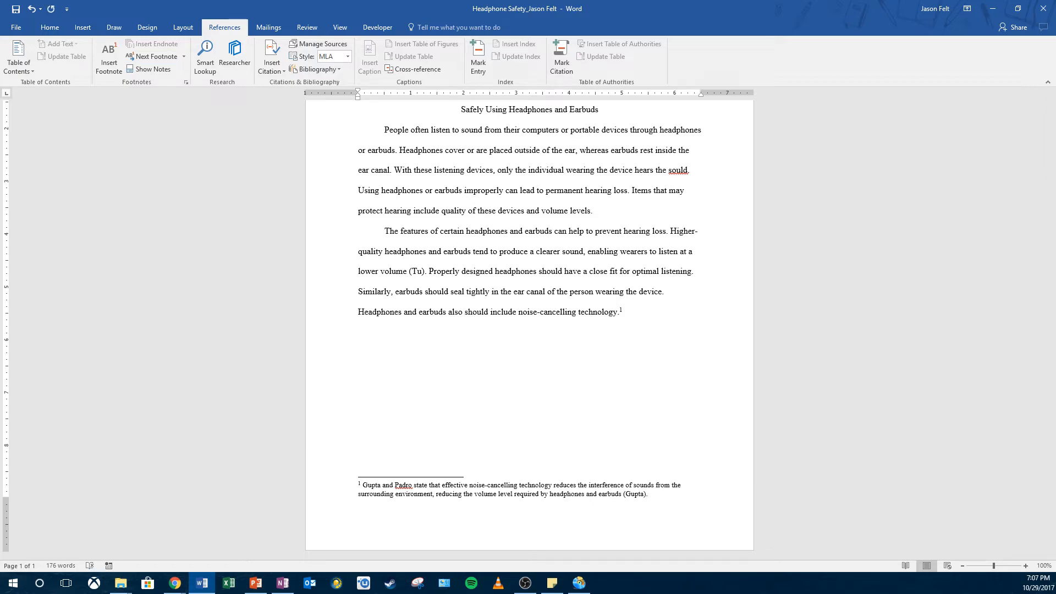
click(551, 494)
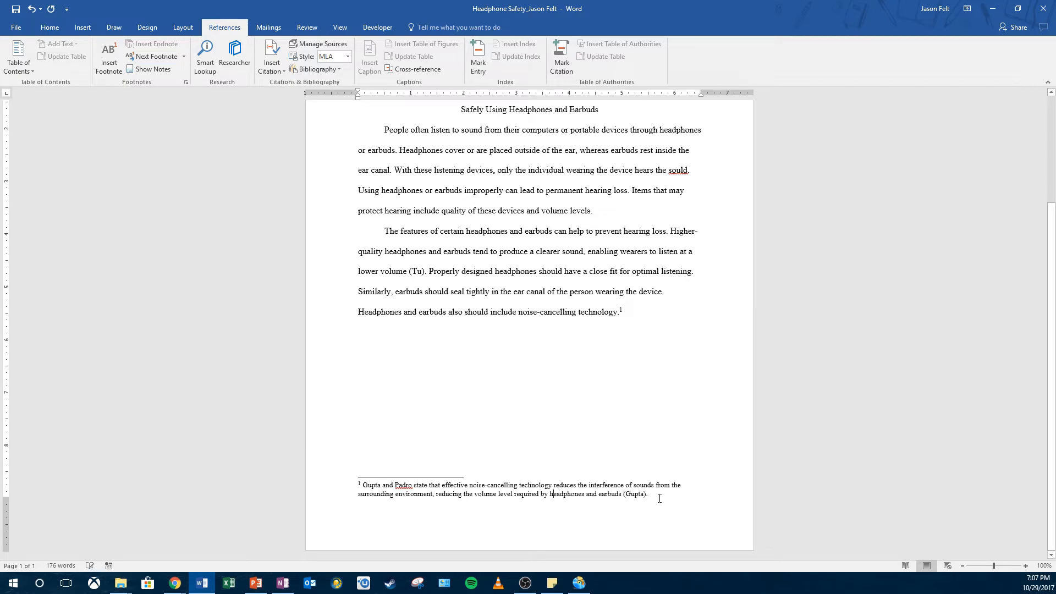
drag(623, 493, 413, 486)
click(414, 487)
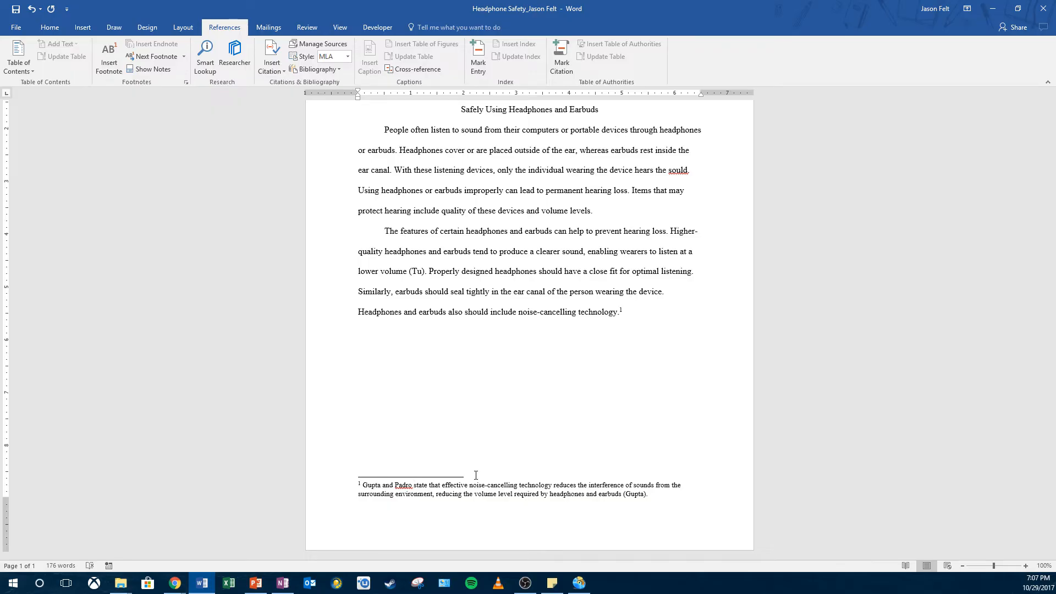
drag(669, 492, 357, 486)
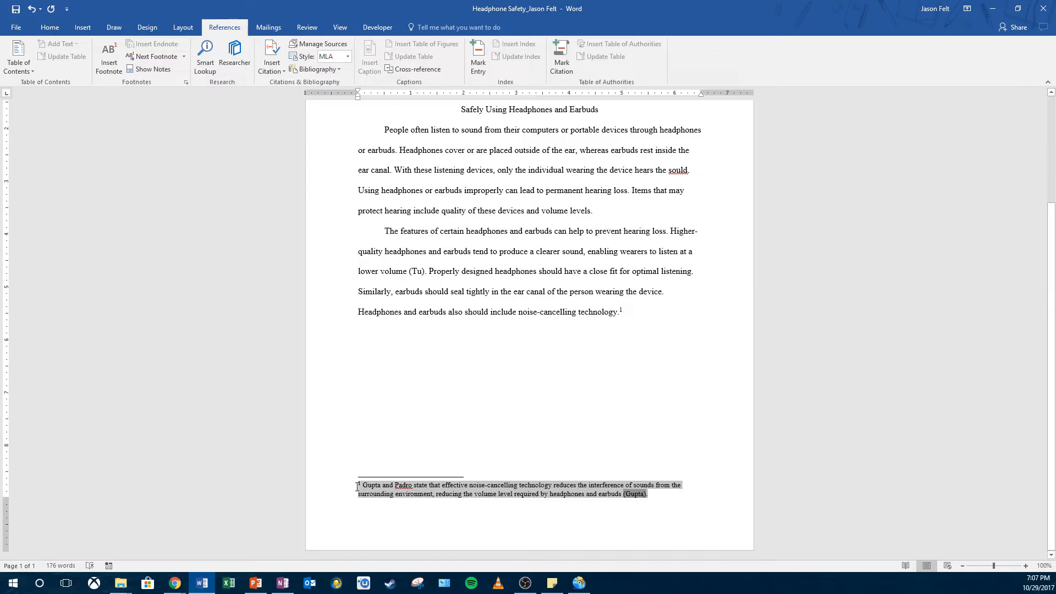
Step: Modify the Footnote Text style to a 12-point font with double line spacing
click(394, 495)
right_click(415, 495)
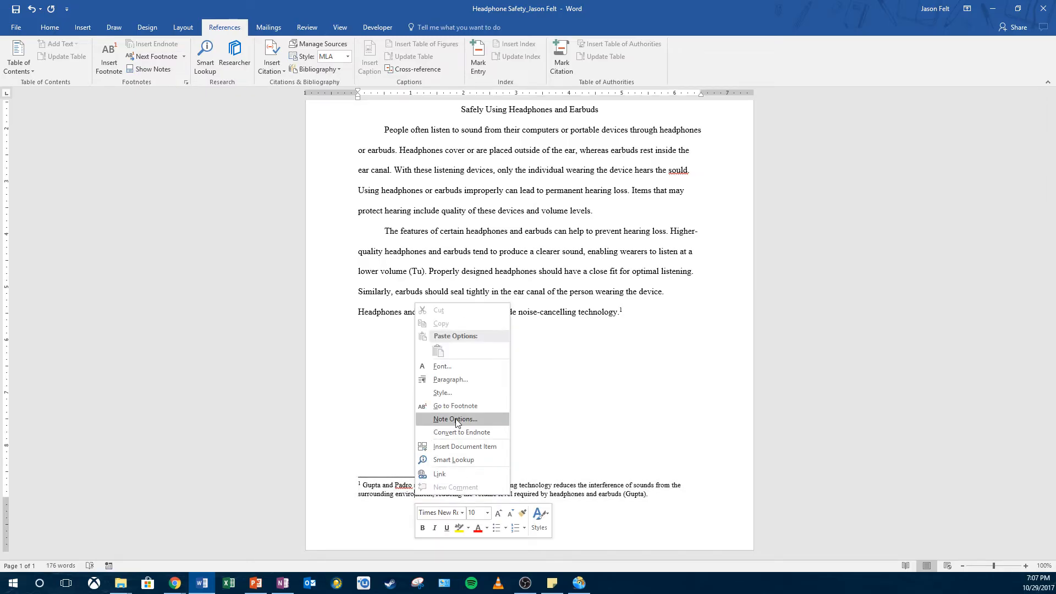
click(443, 393)
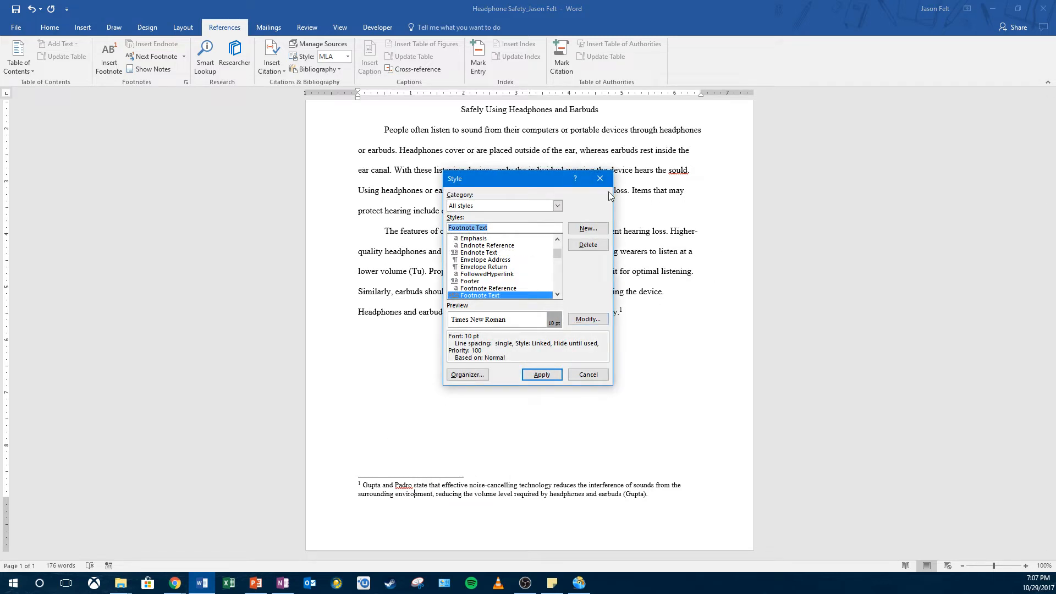
click(597, 321)
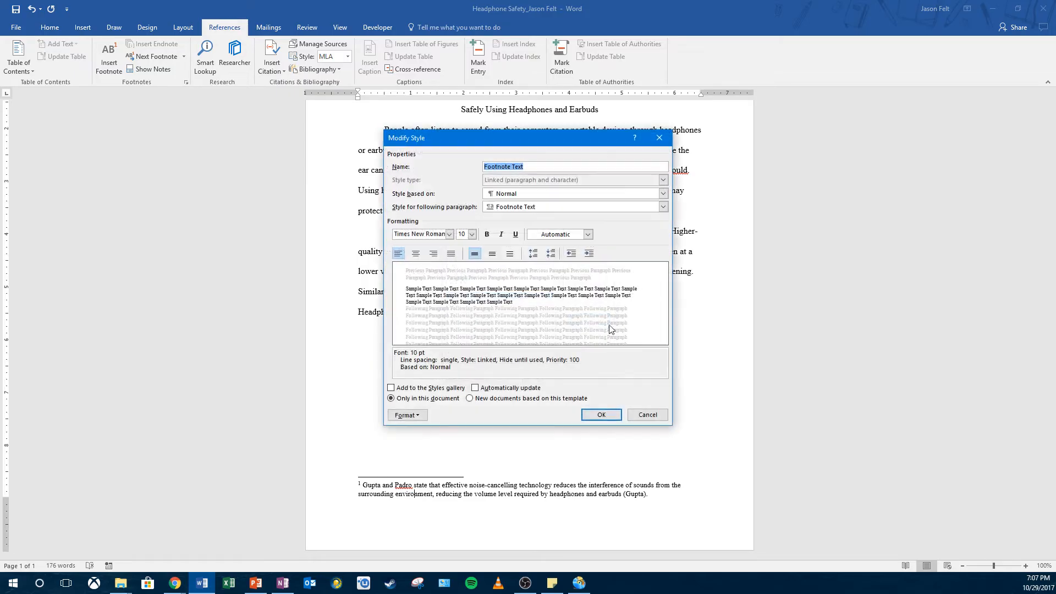
click(471, 234)
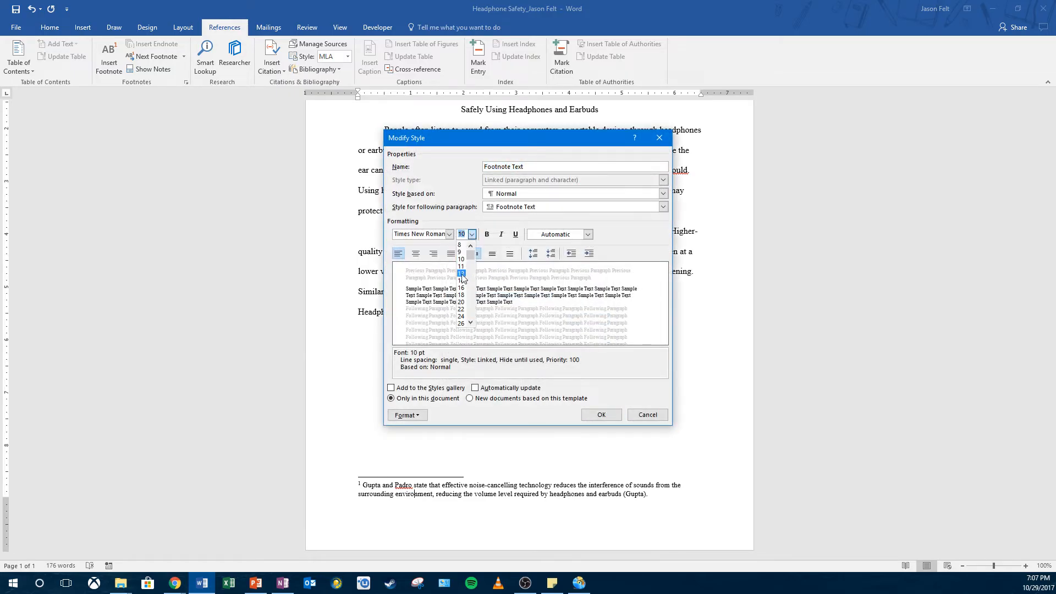
click(461, 275)
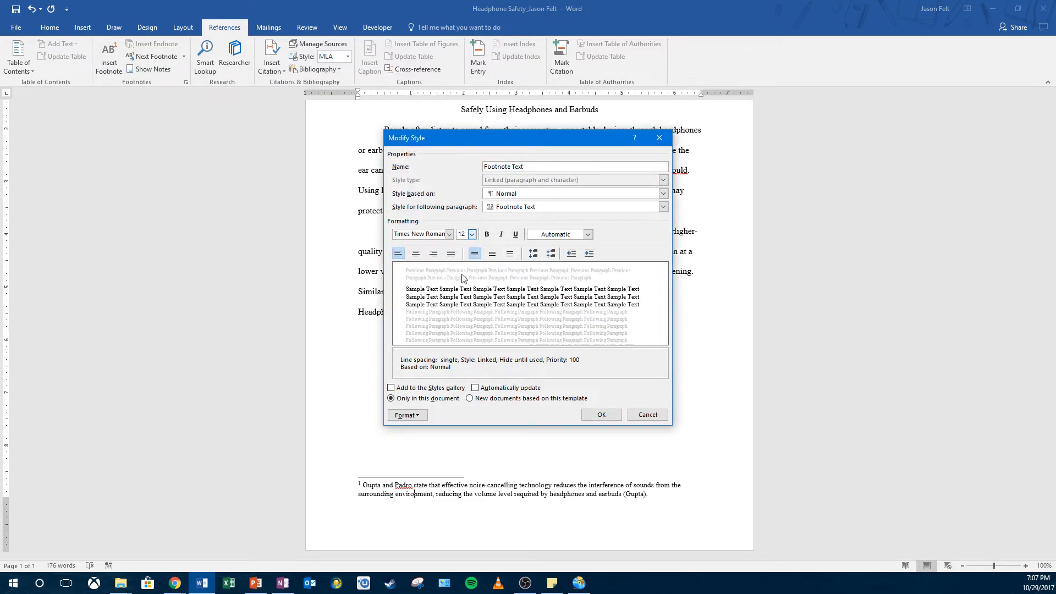
click(508, 254)
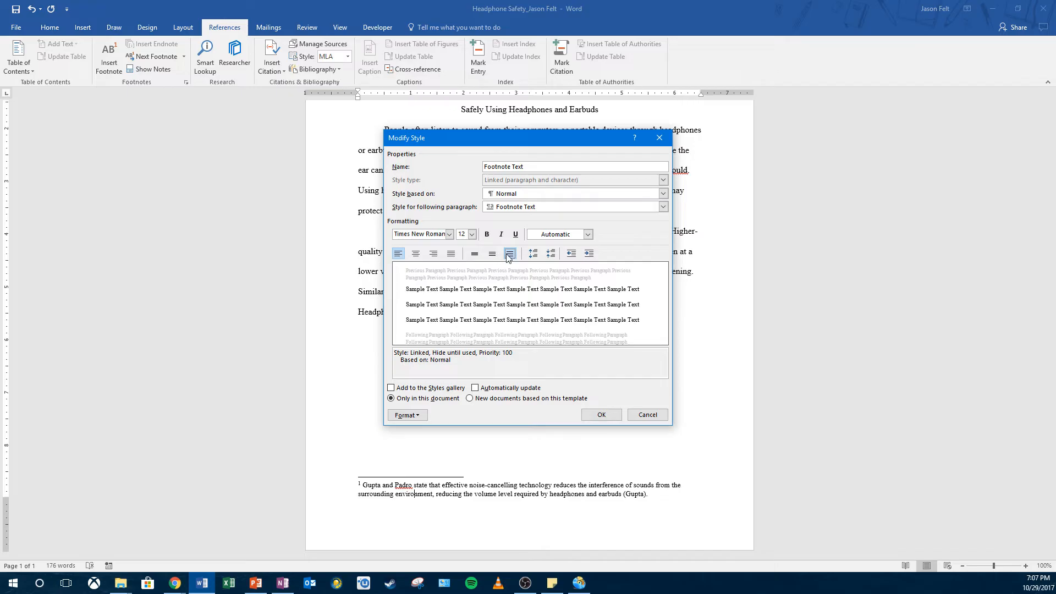
Step: Add a 0.5" first-line indent to the Footnote Text style and apply the modified style to the footnote
click(407, 415)
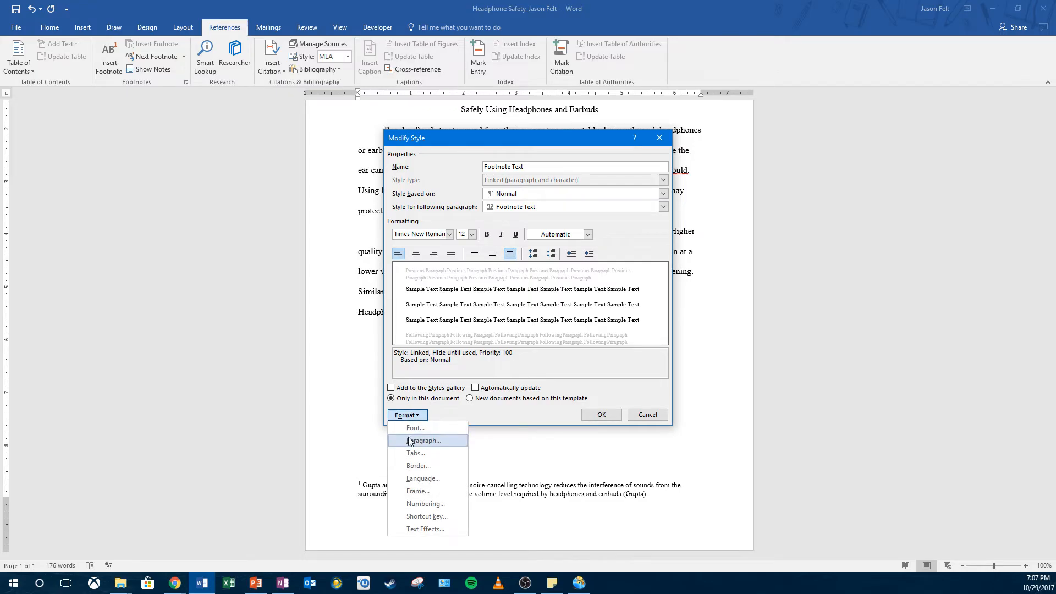
click(422, 441)
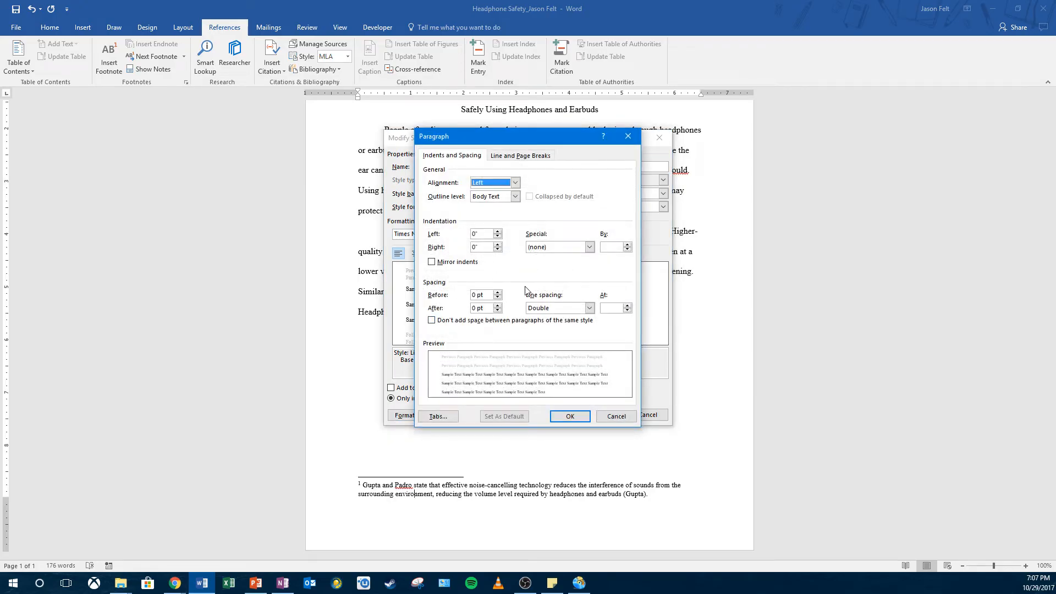
click(588, 247)
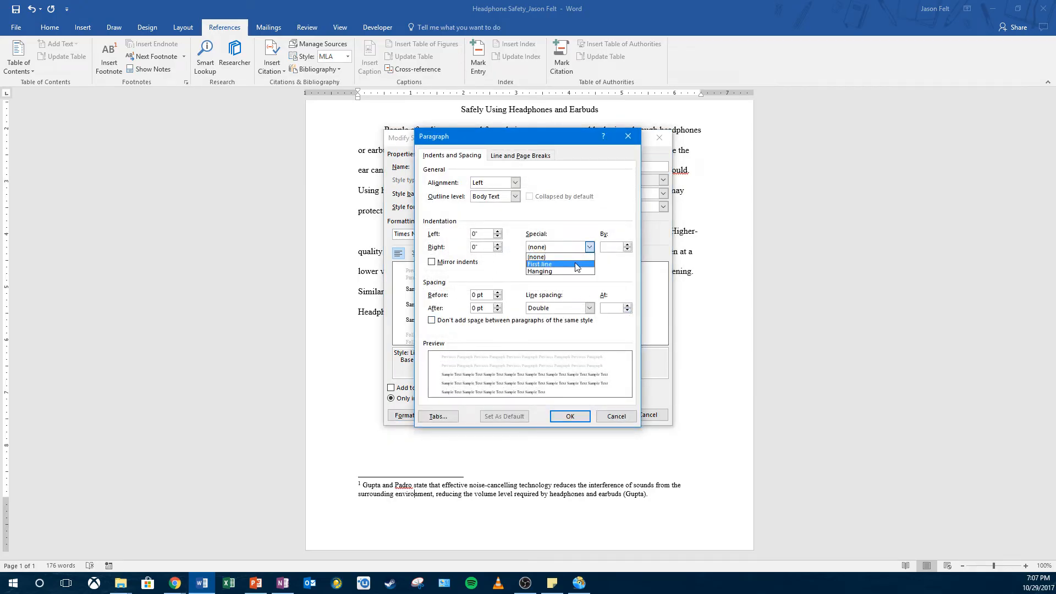
click(576, 264)
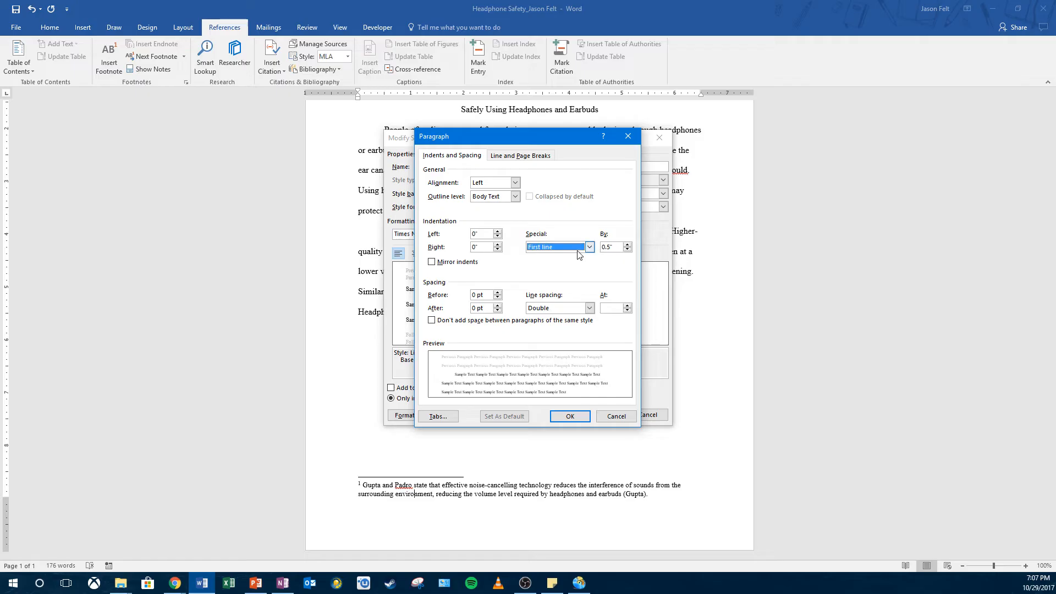
click(570, 416)
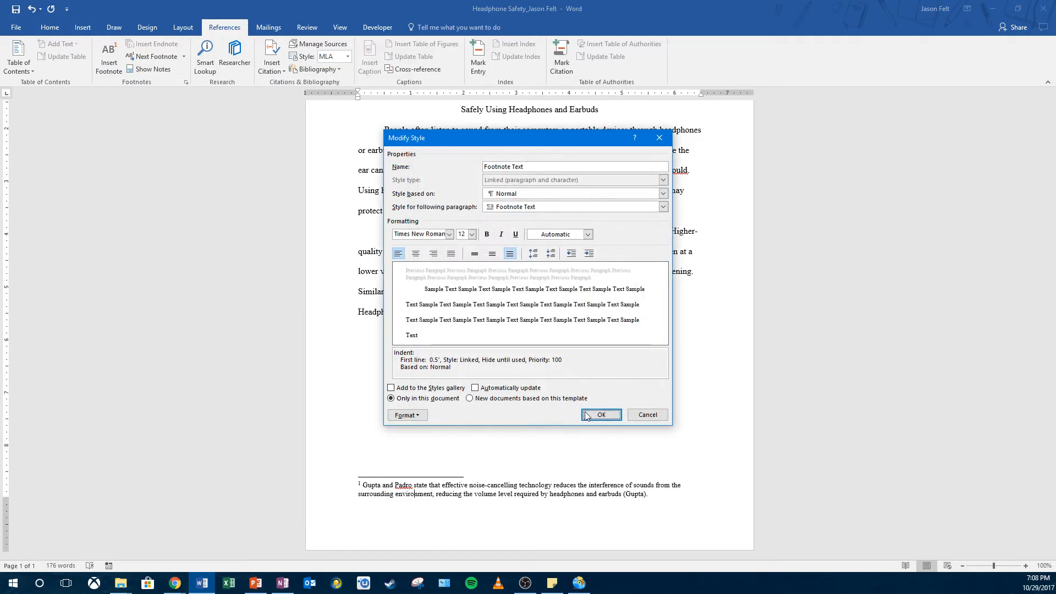
click(598, 416)
click(541, 374)
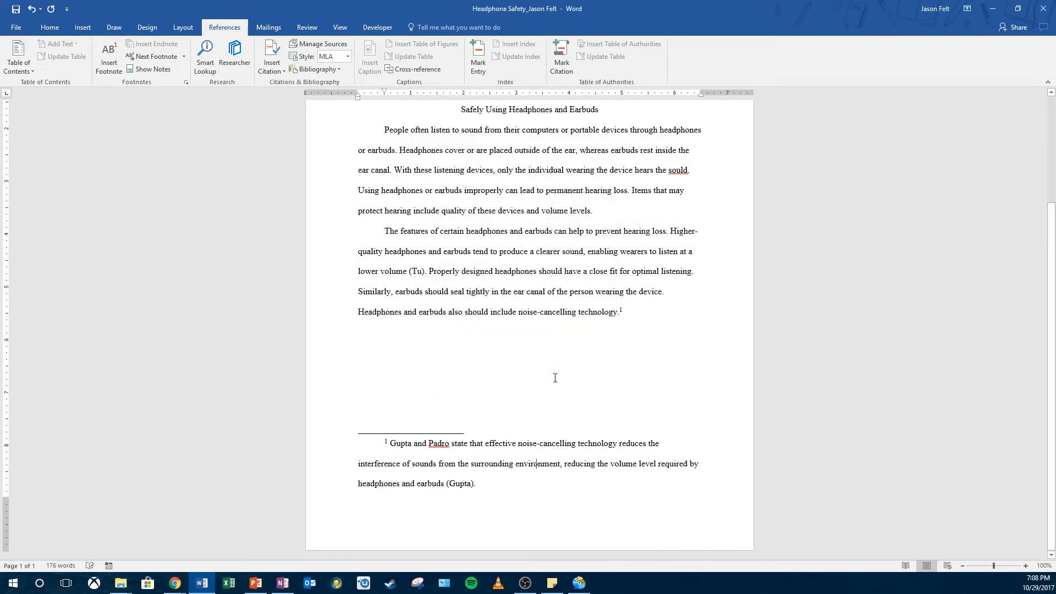
Step: Open the source behind the footnote's citation placeholder for editing and set its type of source to Book
click(632, 316)
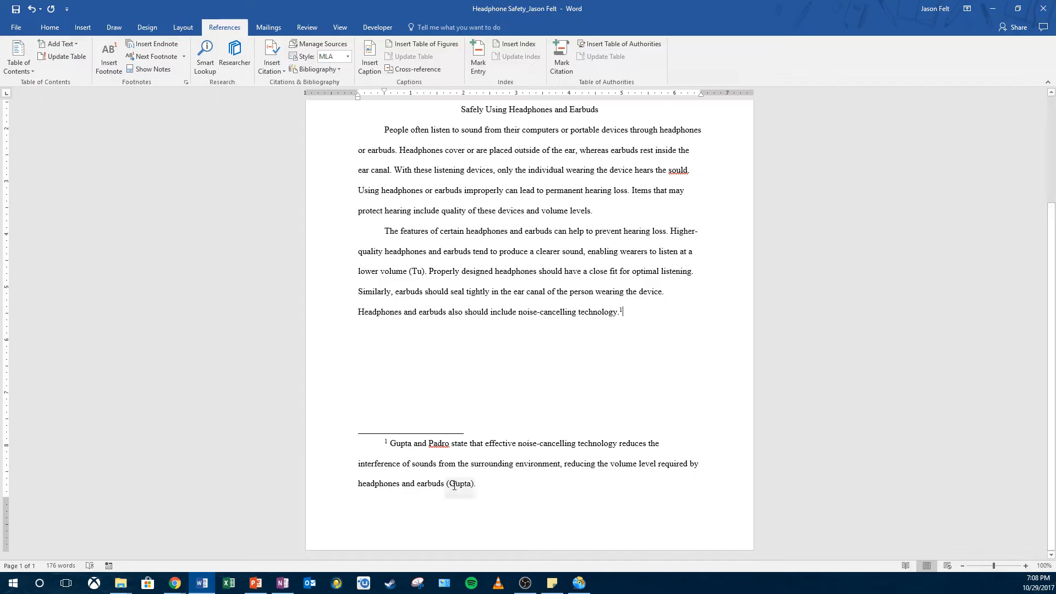
click(473, 484)
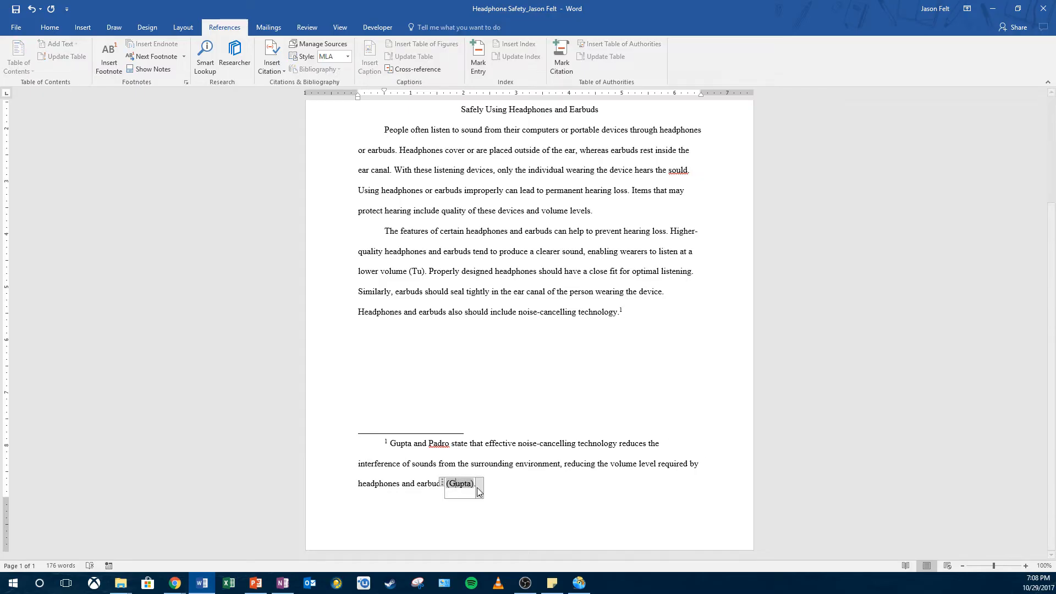
click(478, 493)
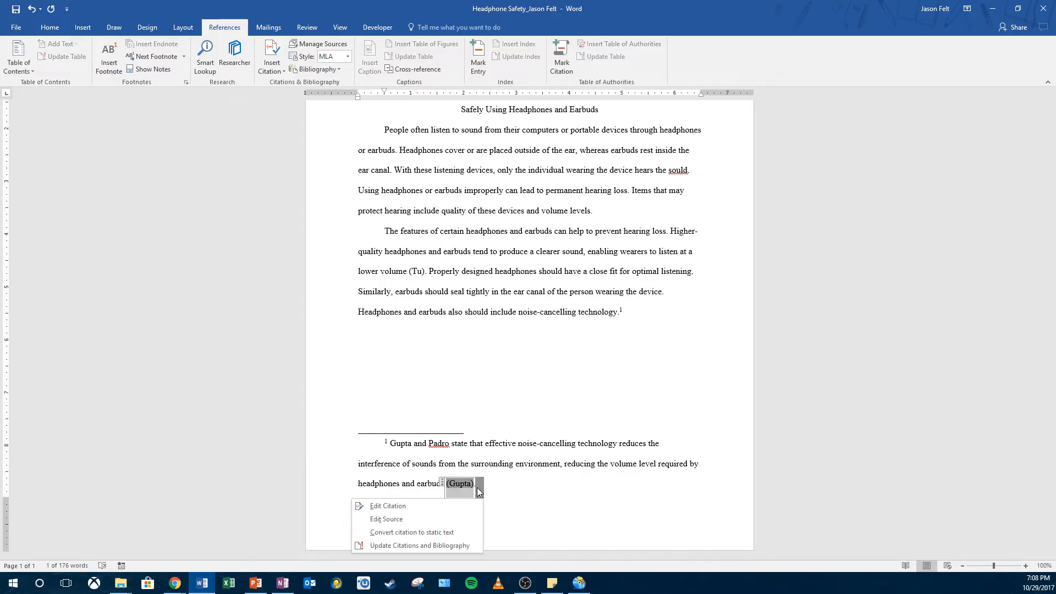
click(448, 517)
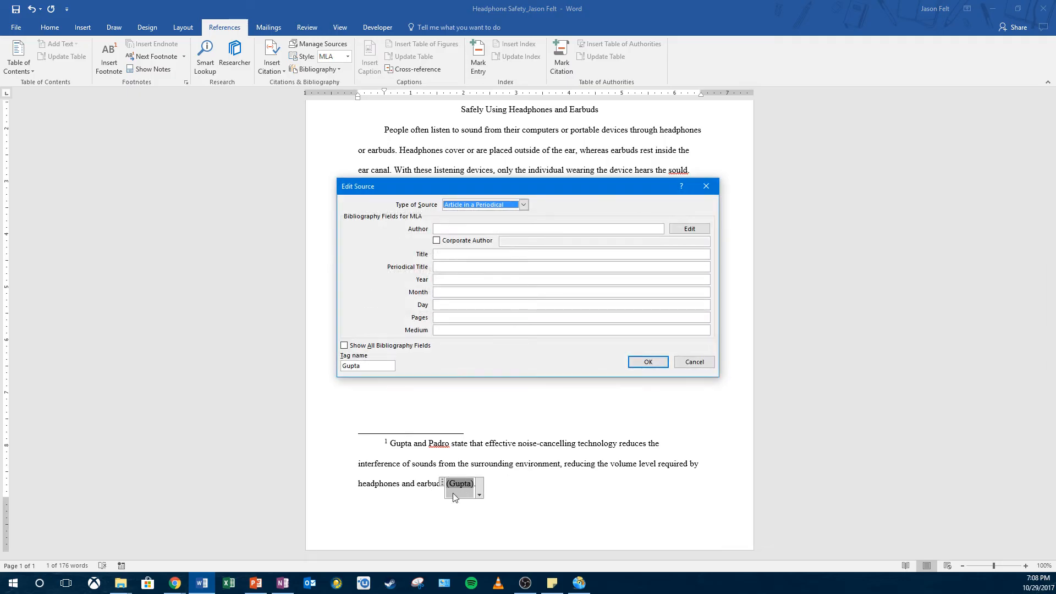
click(434, 229)
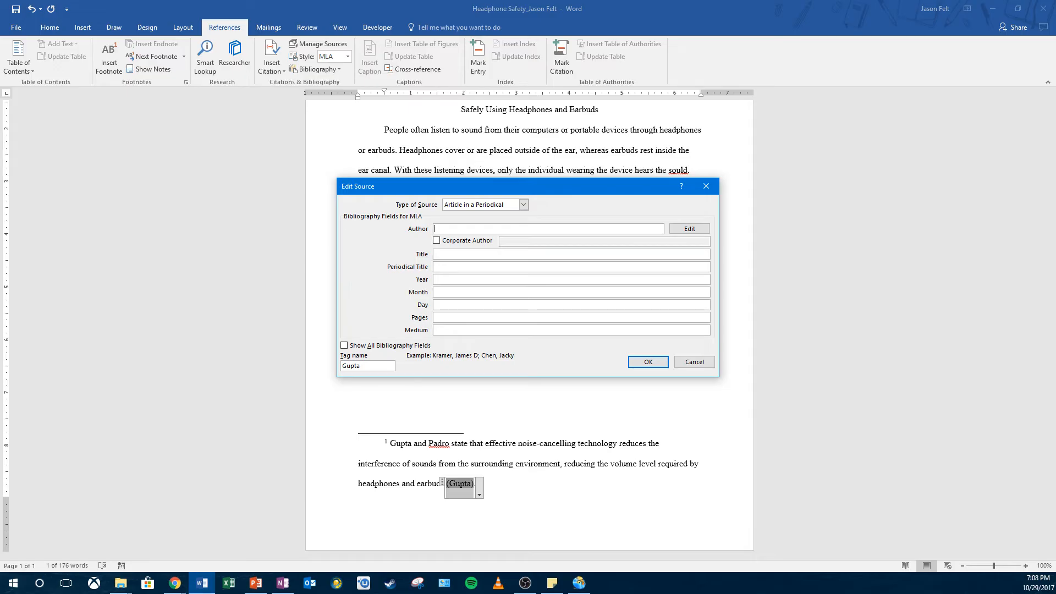
click(467, 207)
click(468, 215)
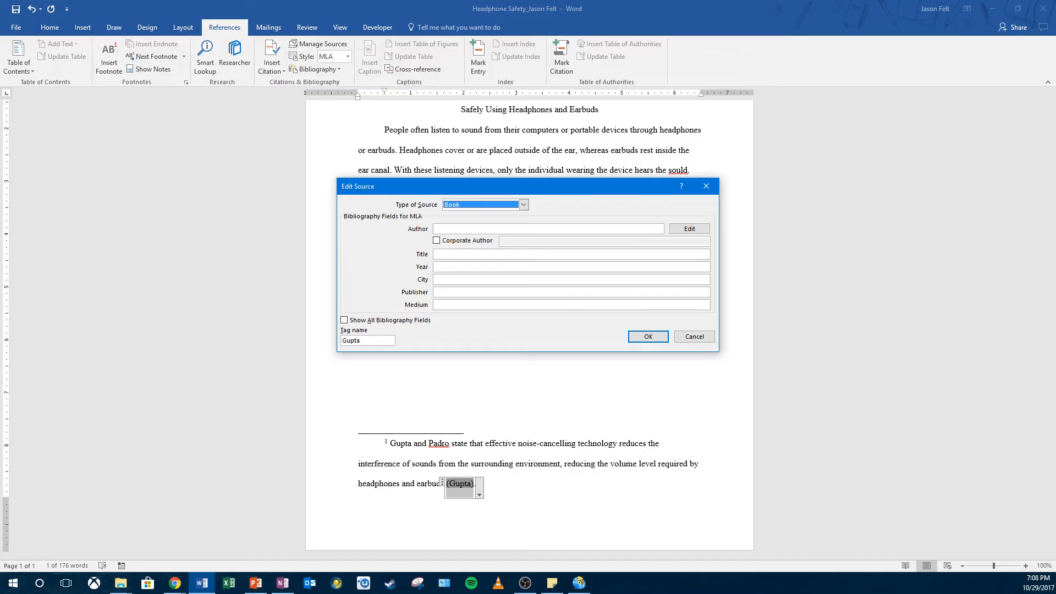
Step: Add the first author's last, first and middle names to the book source's author list
click(450, 230)
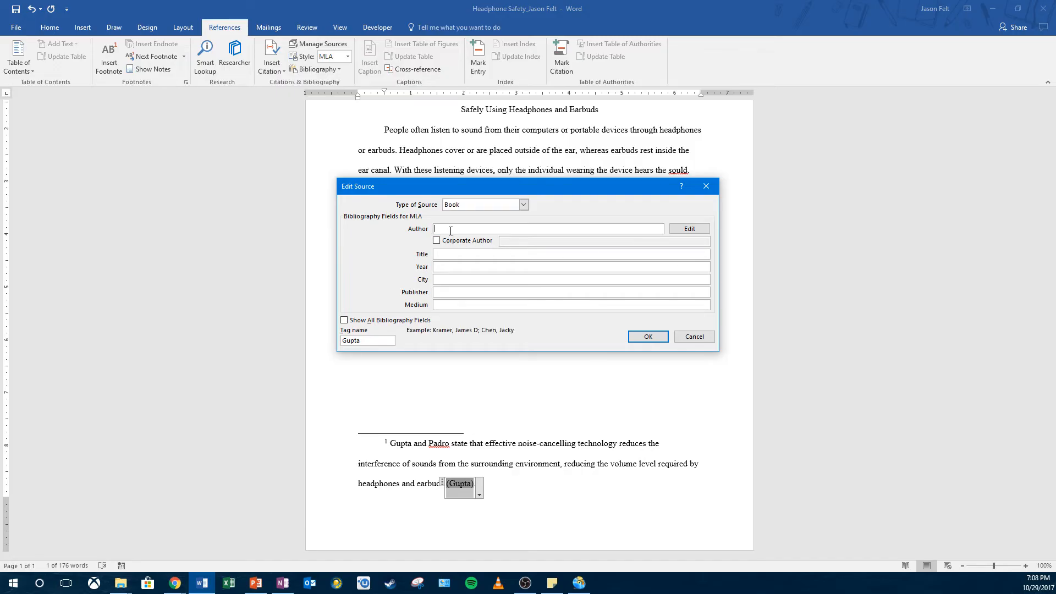
click(689, 228)
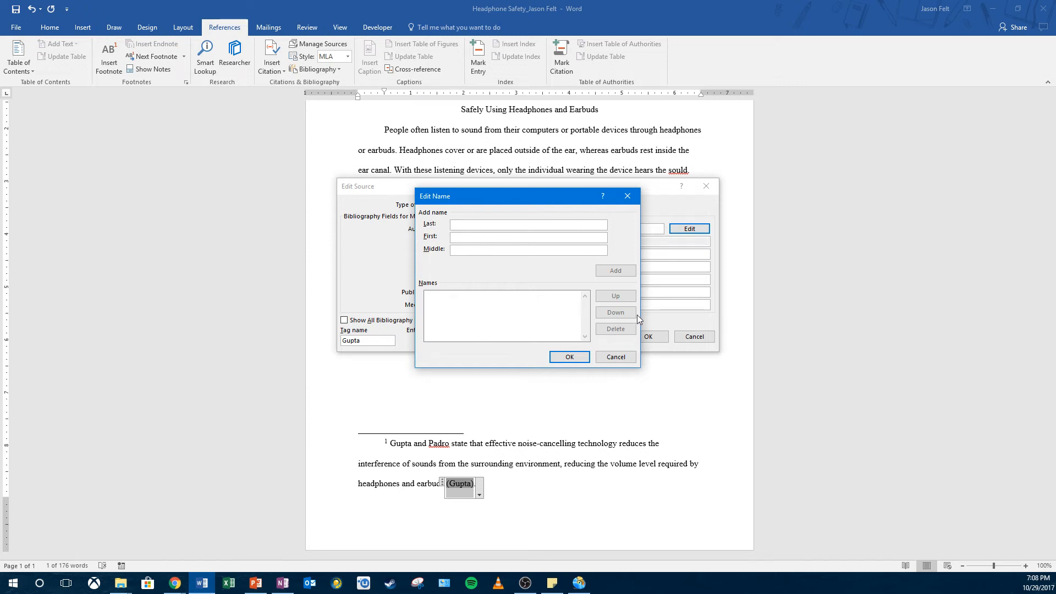
text(Gupta)
text(Elena)
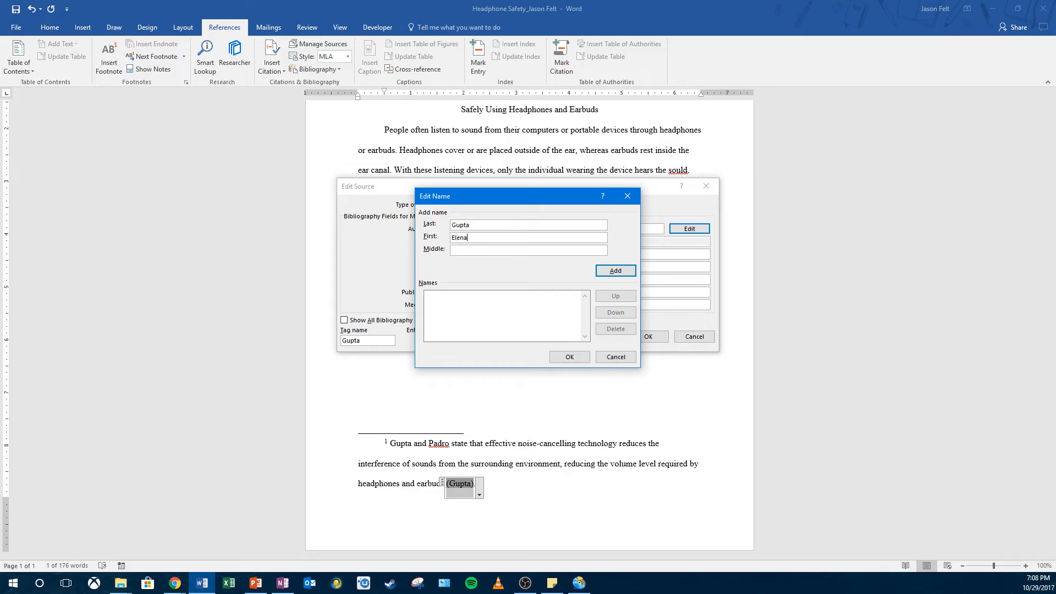
text(Maia)
click(615, 275)
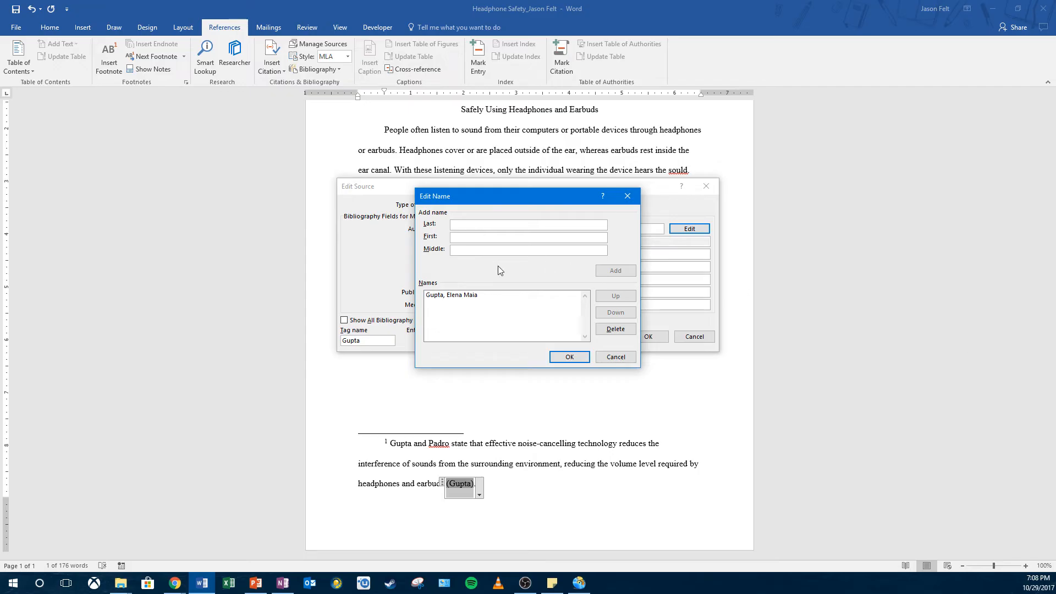
Step: Add the second author's last, first and middle names and apply the author list to the source
text(PadroAdel)
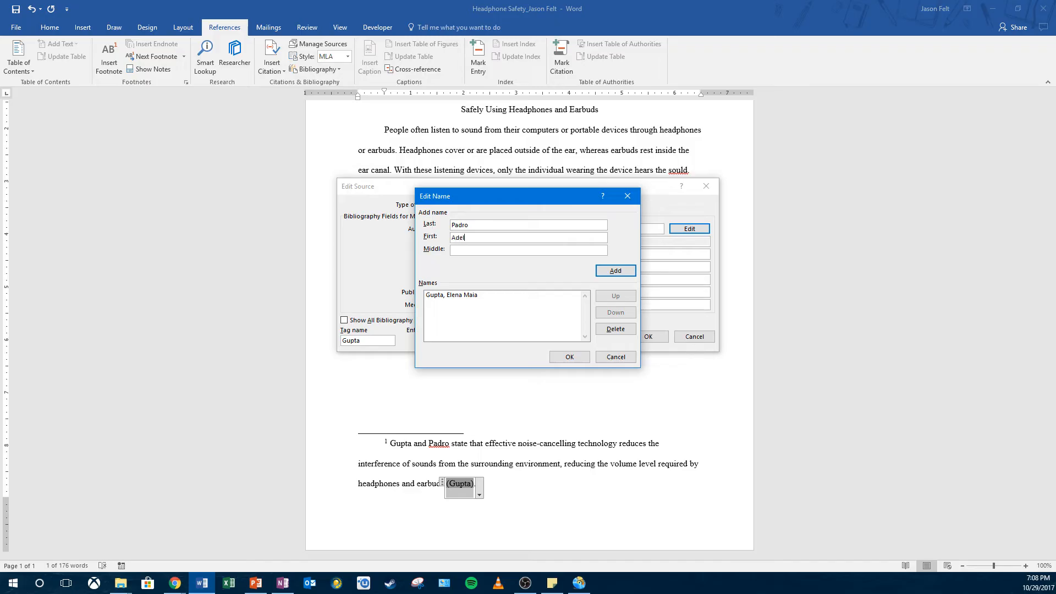
text(berLuis)
click(617, 269)
click(551, 358)
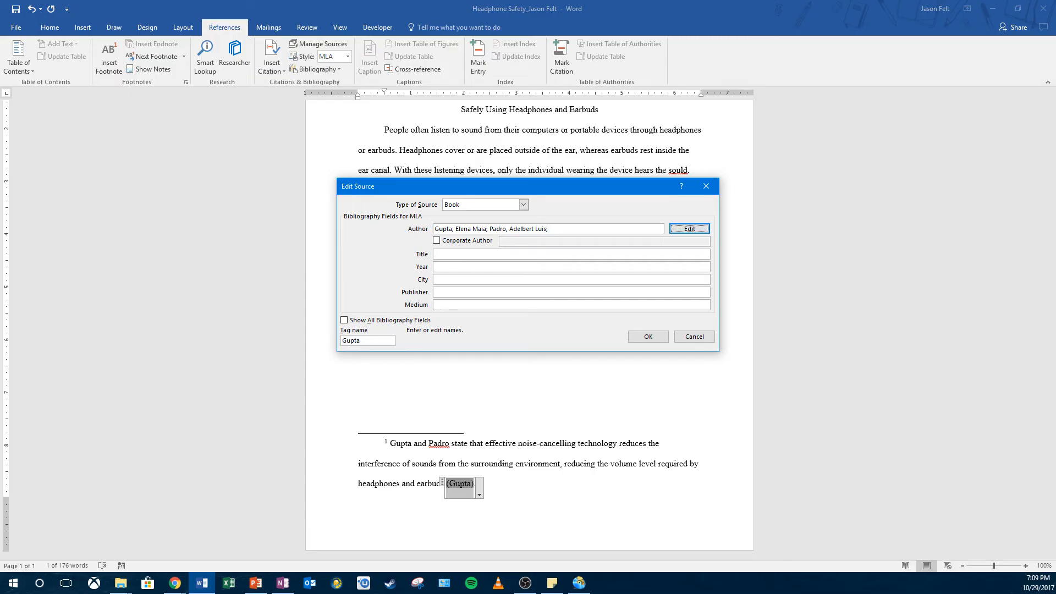
Step: Set the source's title to Hearing Protection Methods and its year to 2017
click(460, 255)
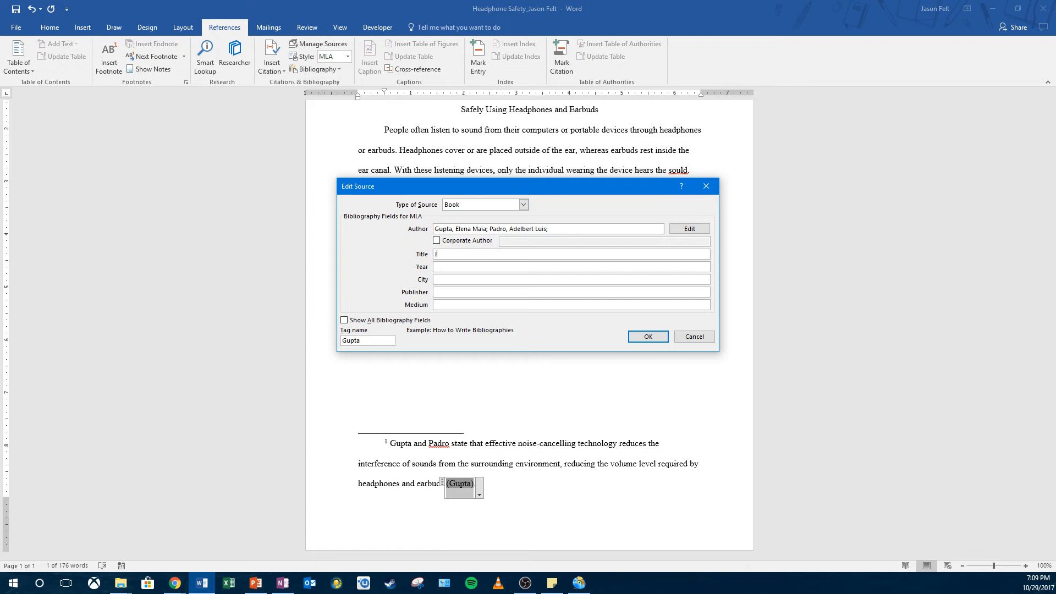
text(Hearing Protection Methods)
click(486, 270)
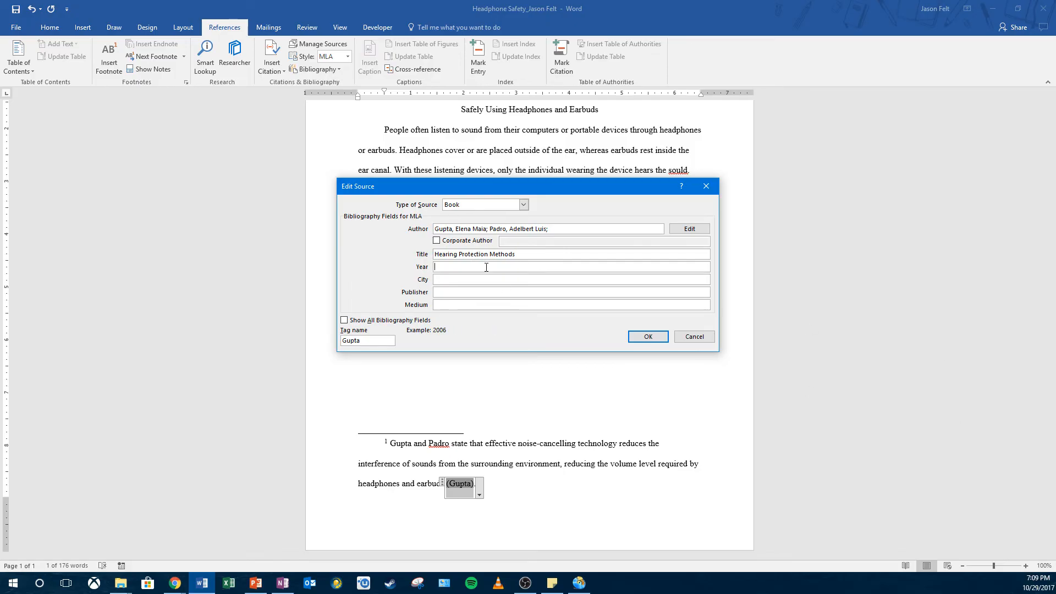
text(2017)
Step: Enter Orlando as the source's city and Palm Press as its publisher, fill in the medium, and save the source
key(Tab)
text(Orlando)
click(447, 293)
text(Palm Press)
click(440, 306)
text(Prio)
click(648, 336)
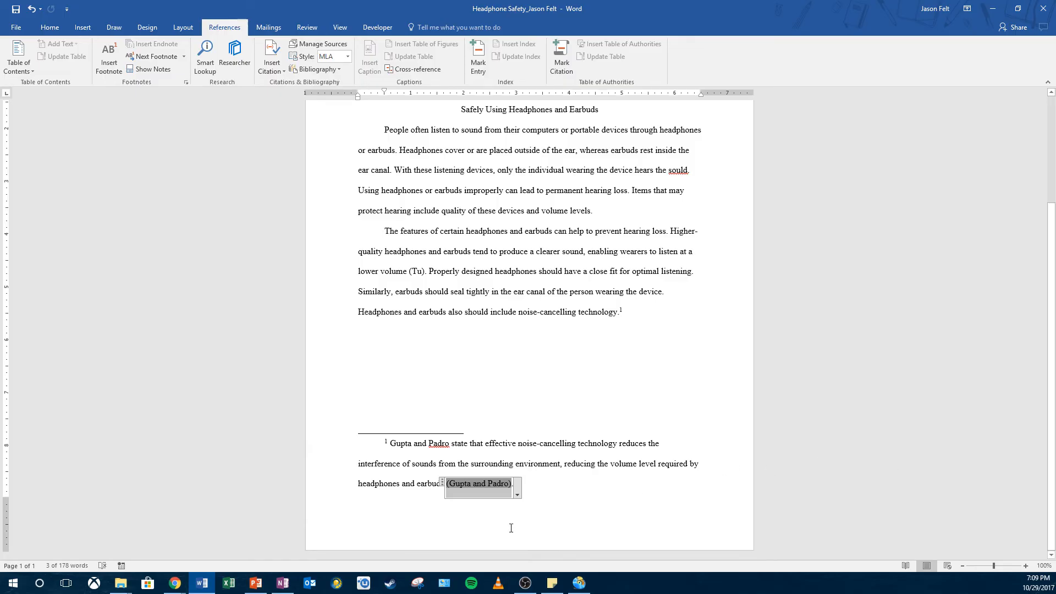
drag(397, 443, 533, 443)
click(533, 443)
click(474, 484)
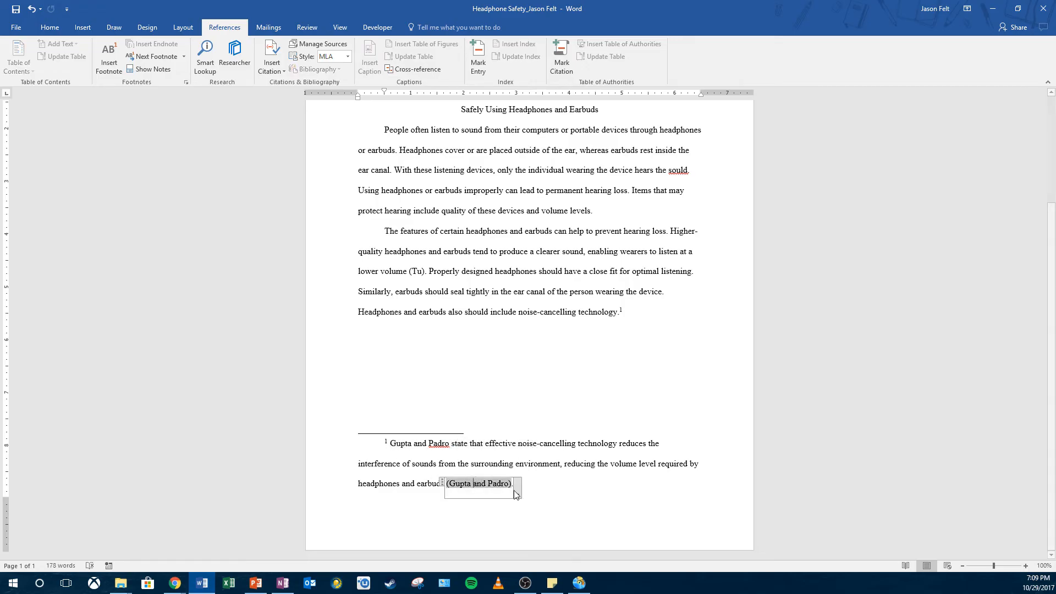
click(431, 445)
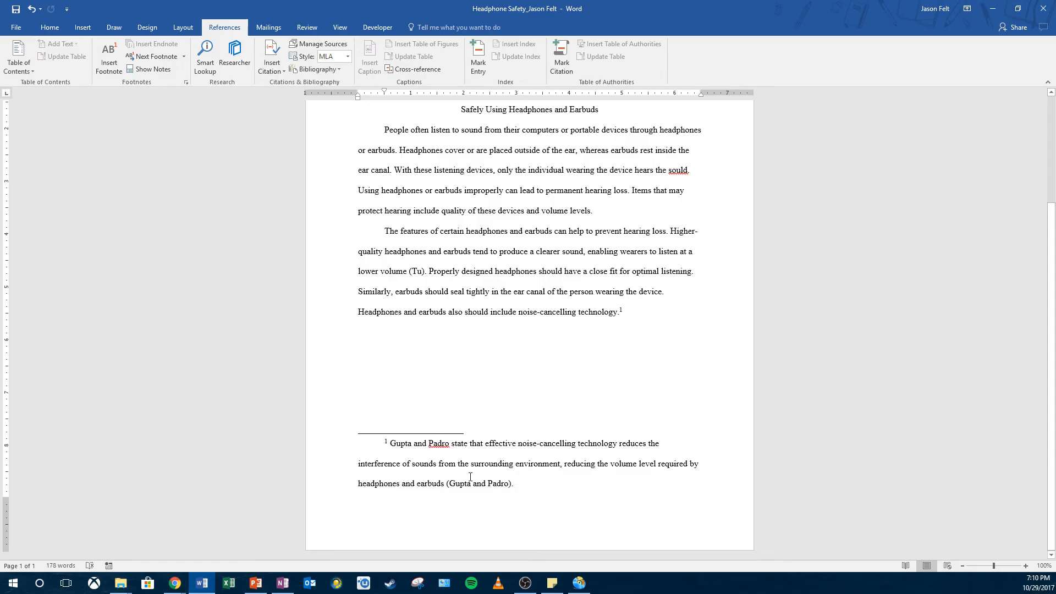
key(Right)
key(Right)
Step: Edit the footnote's citation to add pages 75-78 and suppress the author and title
click(479, 486)
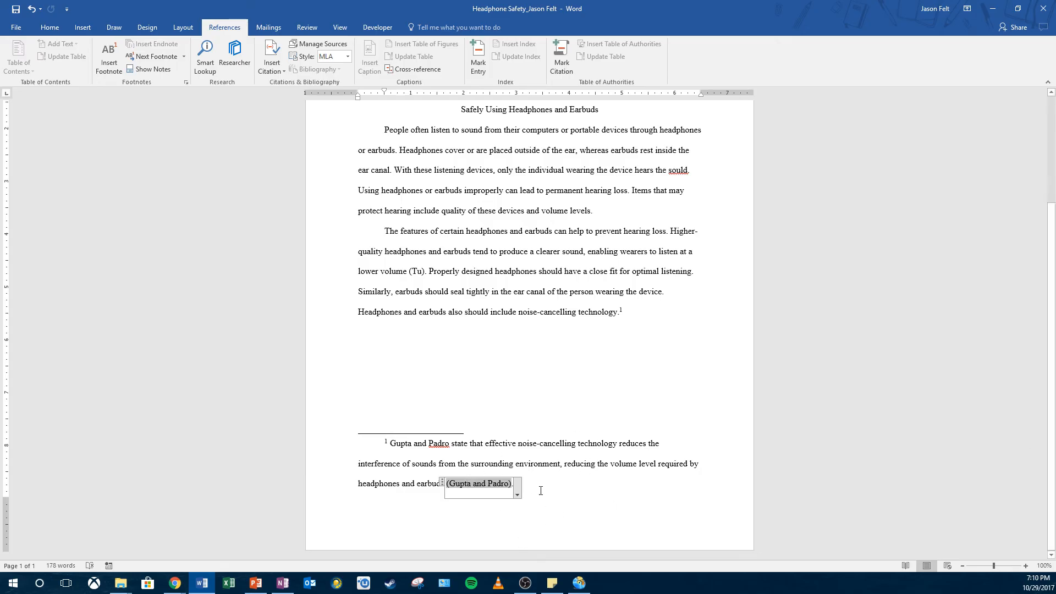
click(519, 494)
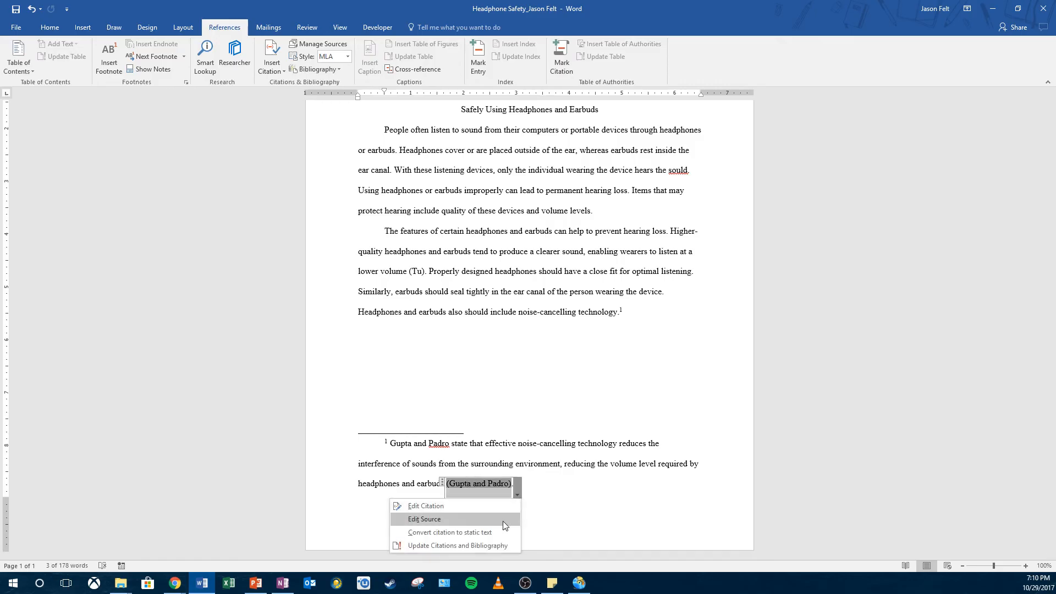
click(459, 506)
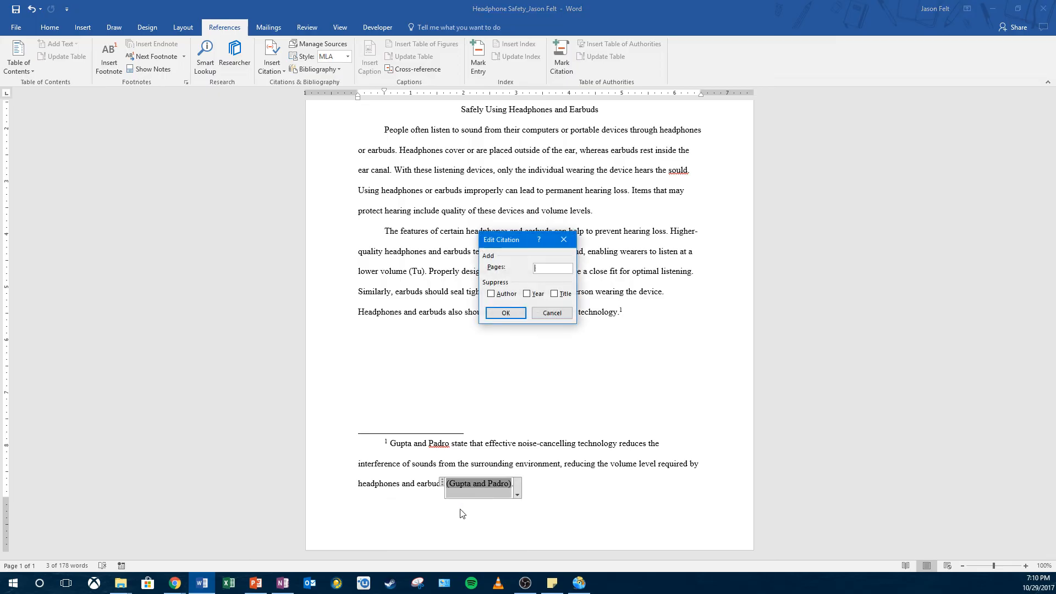
click(541, 268)
text(75-78)
click(497, 296)
click(555, 295)
click(505, 313)
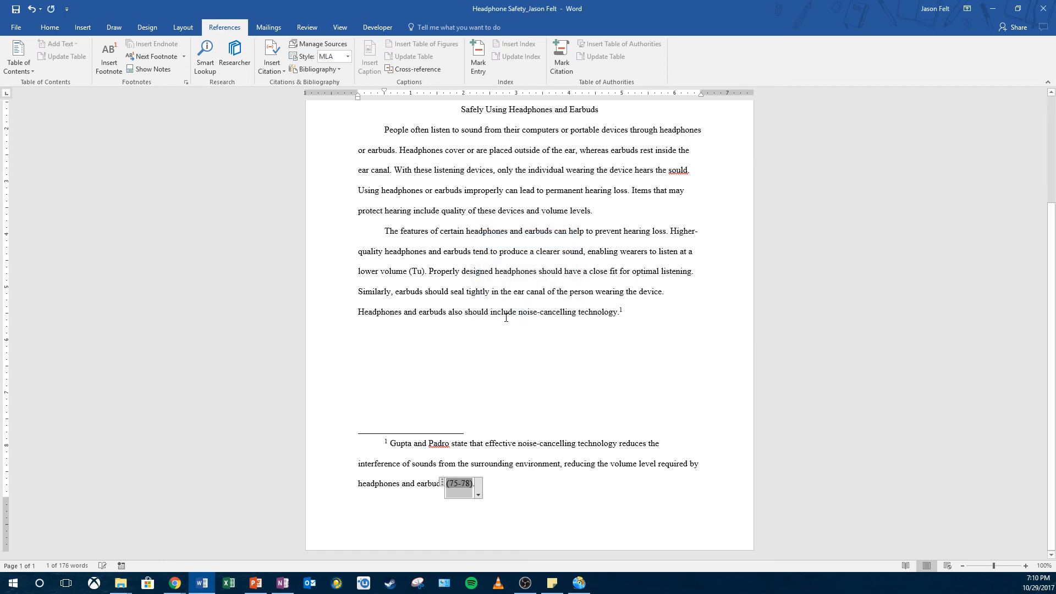
Step: Compare the author names at the start of the footnote with the parenthetical citation at its end
click(484, 484)
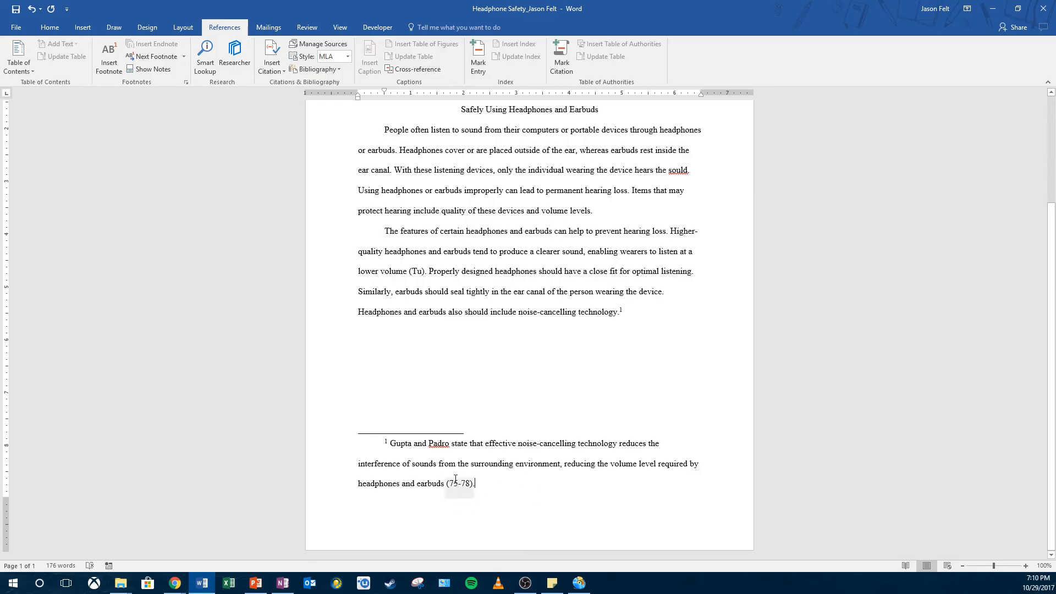
double_click(400, 443)
drag(428, 443, 451, 443)
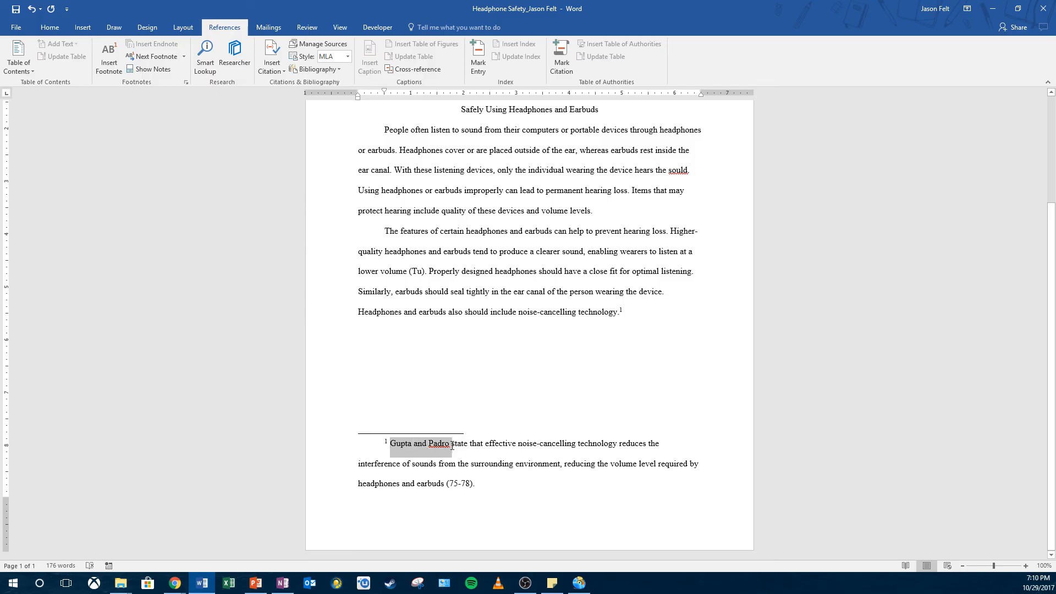
click(451, 444)
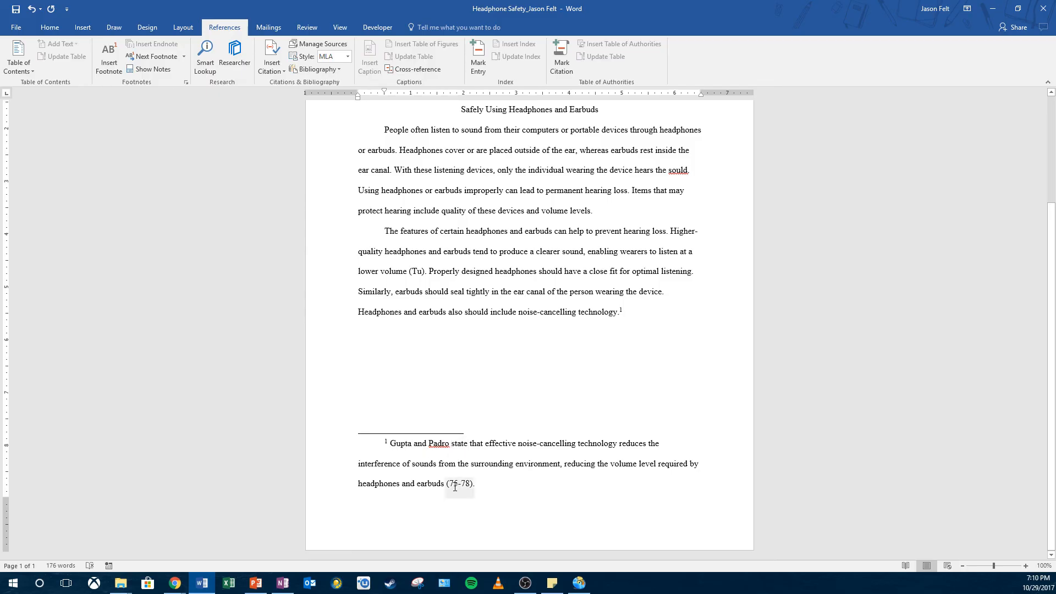
click(452, 487)
drag(446, 484, 472, 484)
click(402, 443)
drag(398, 447, 444, 447)
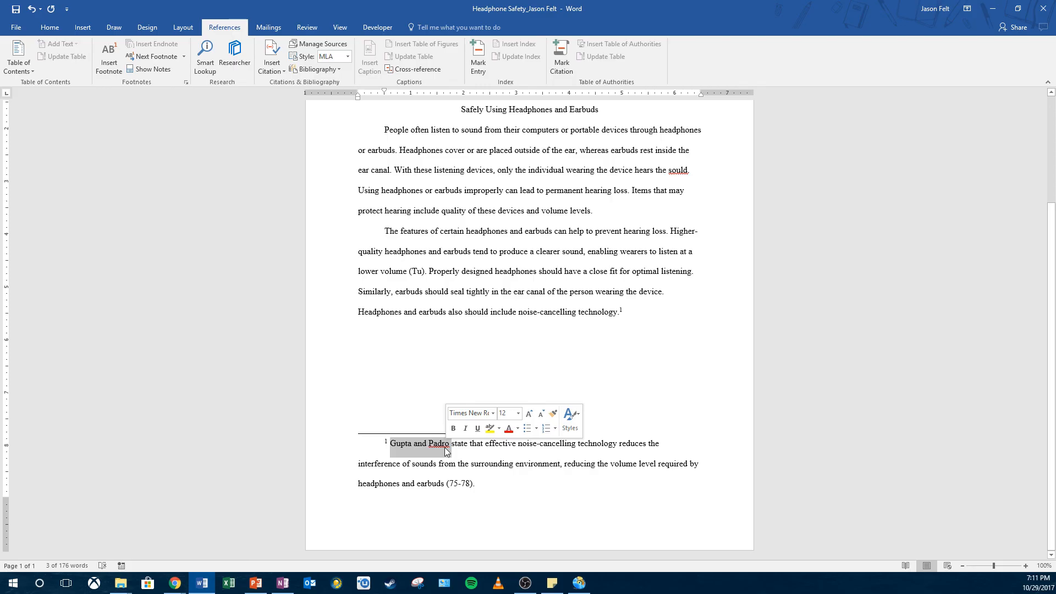
drag(486, 447, 577, 456)
click(463, 468)
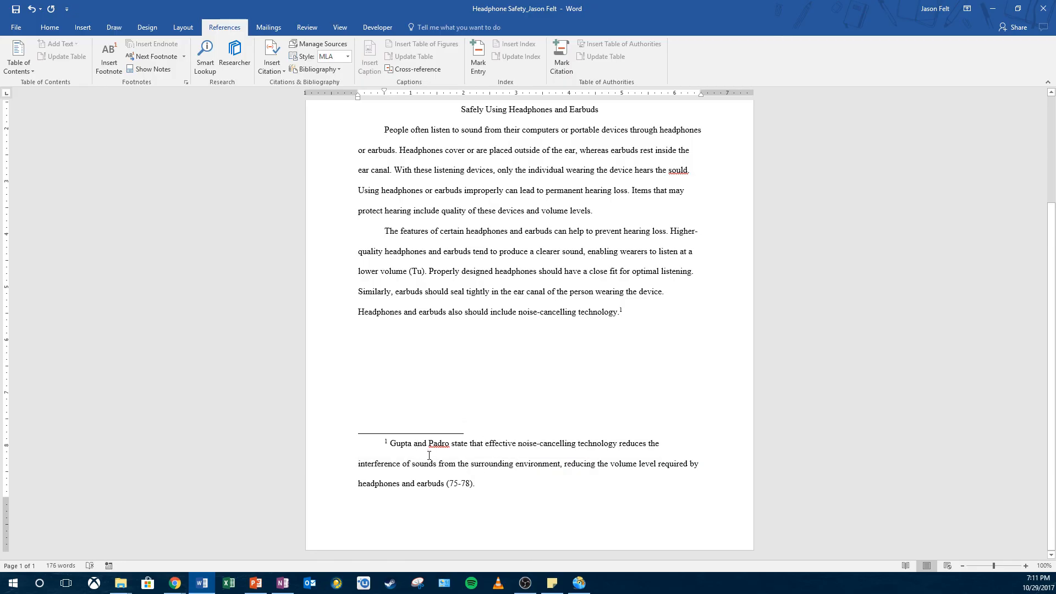
mouse_move(389, 443)
mouse_down()
mouse_move(451, 444)
mouse_move(389, 443)
mouse_up()
click(449, 445)
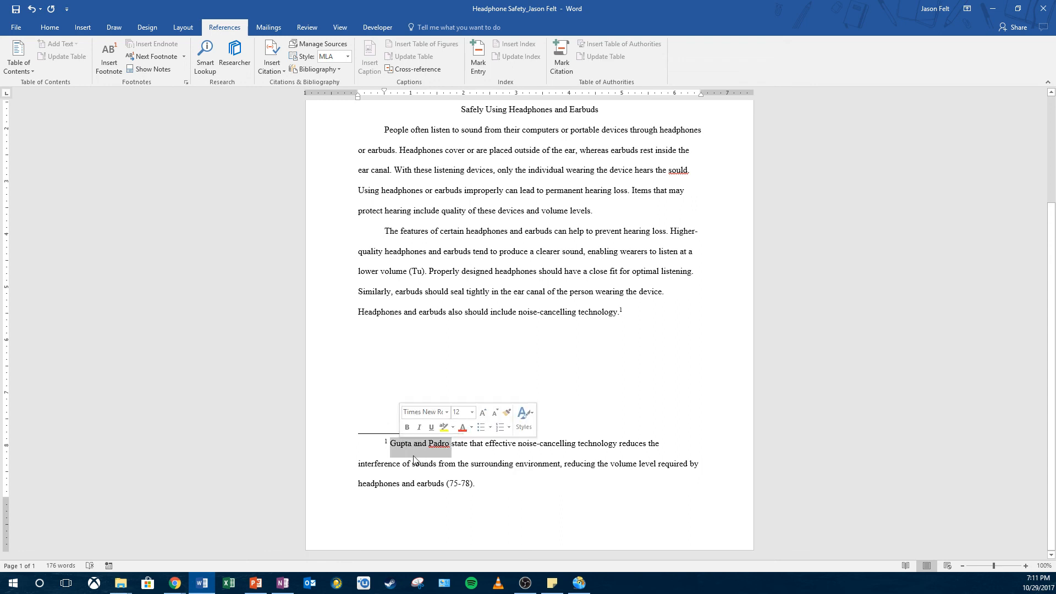
click(463, 484)
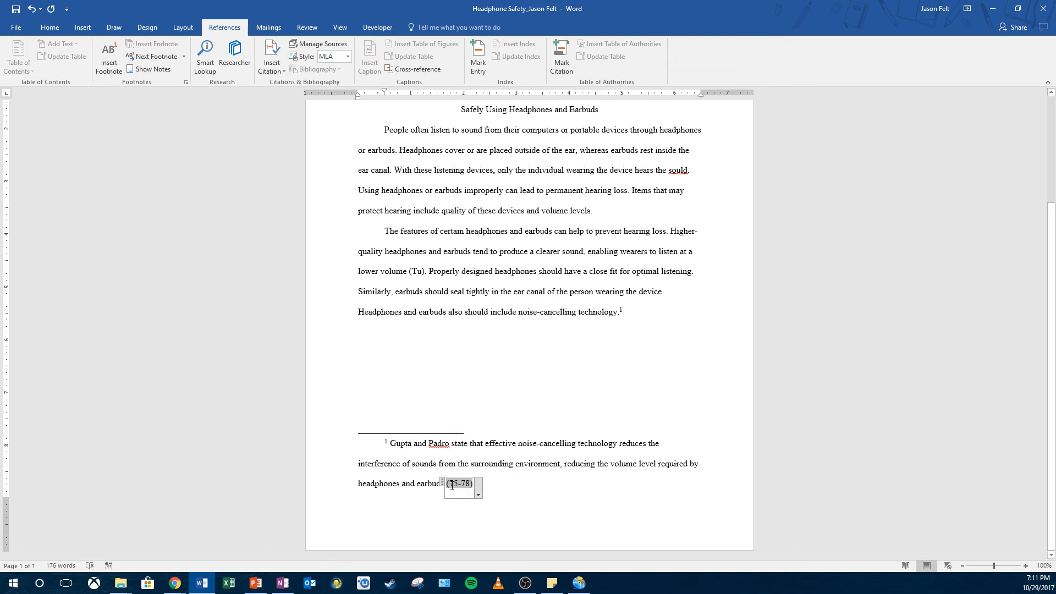
drag(400, 446, 441, 447)
click(441, 447)
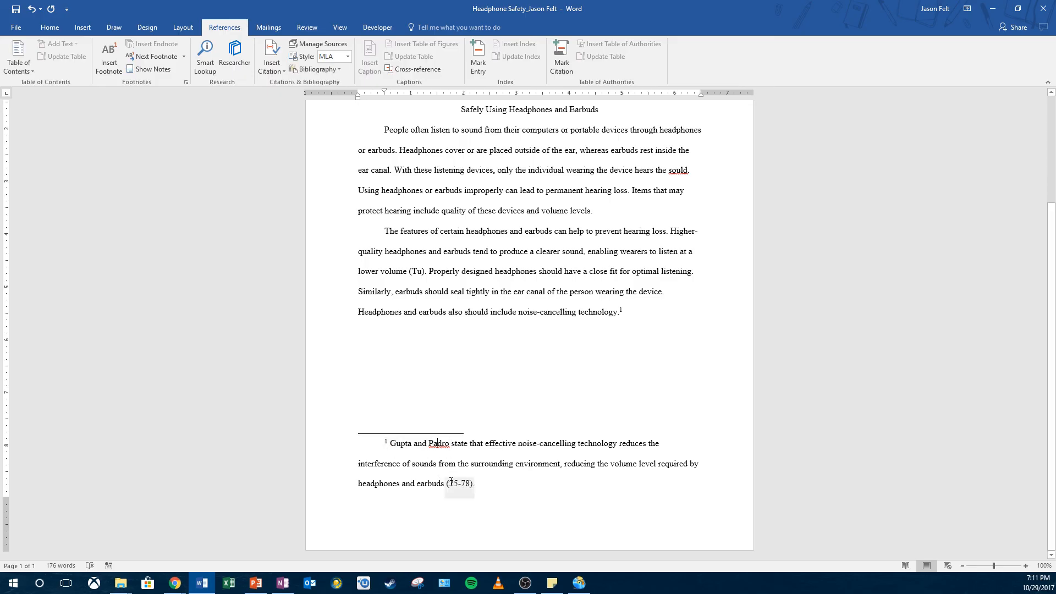
click(451, 482)
click(491, 483)
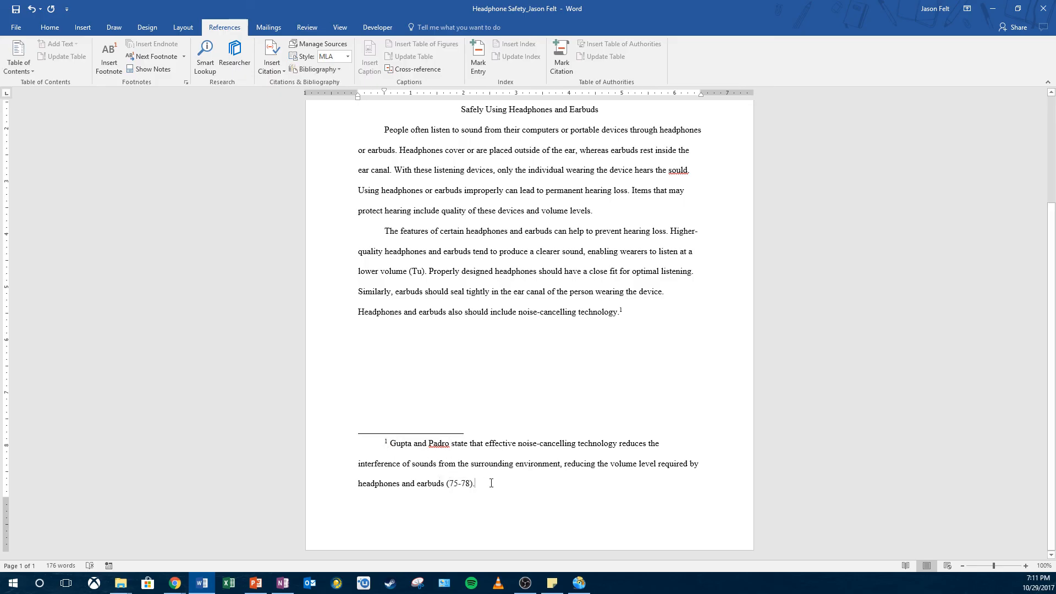